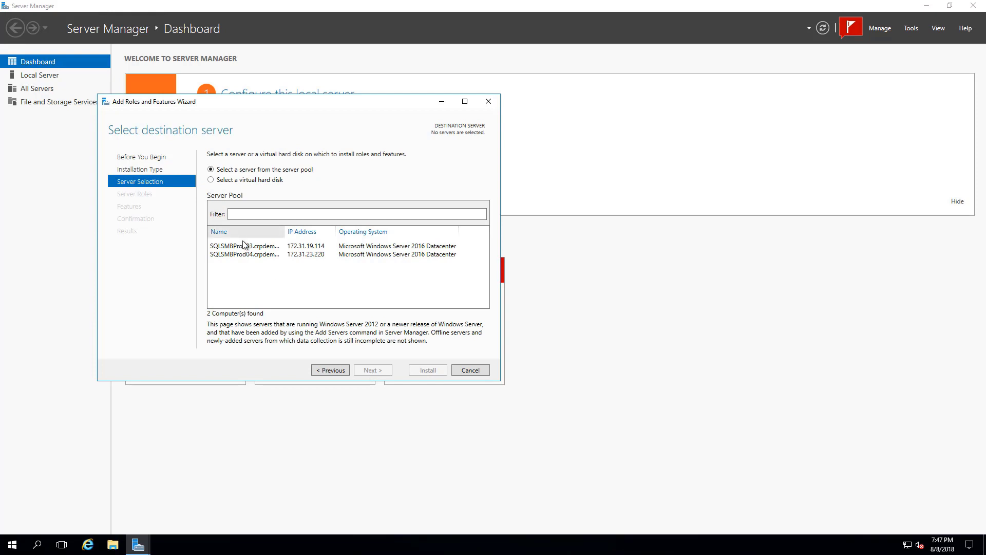
Install the Failover Clustering feature with its management tools on server SQLSMBProd03, adding no further server roles.
click(248, 247)
click(370, 371)
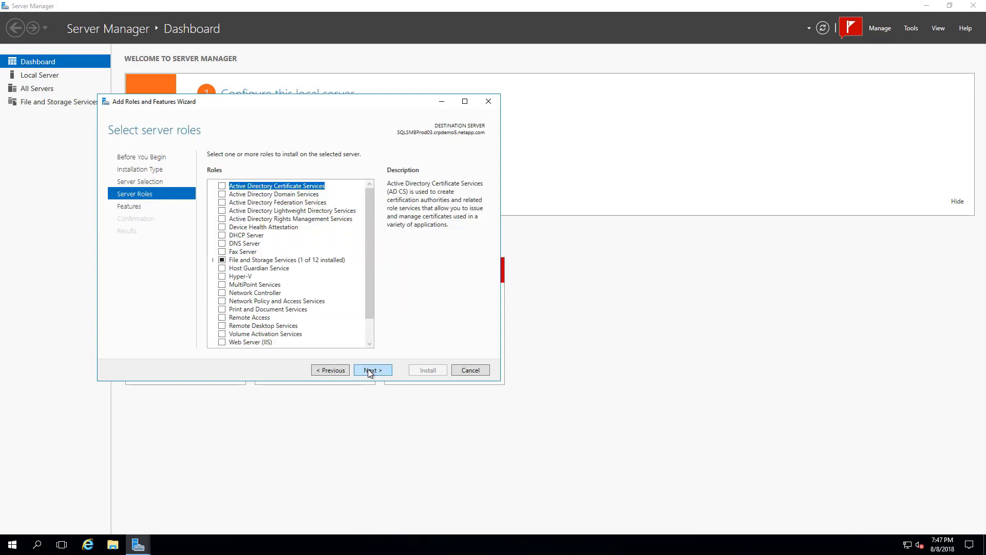
click(376, 374)
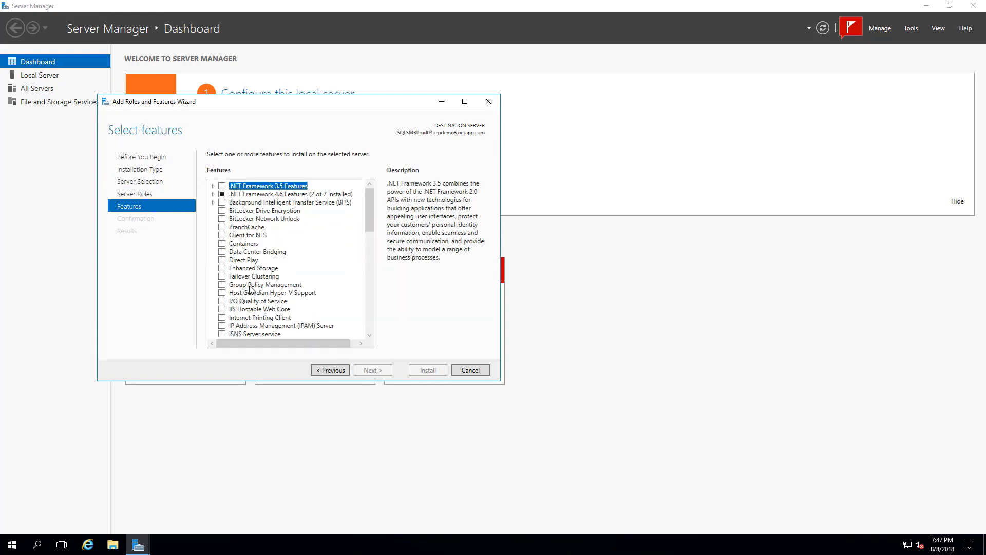
click(222, 277)
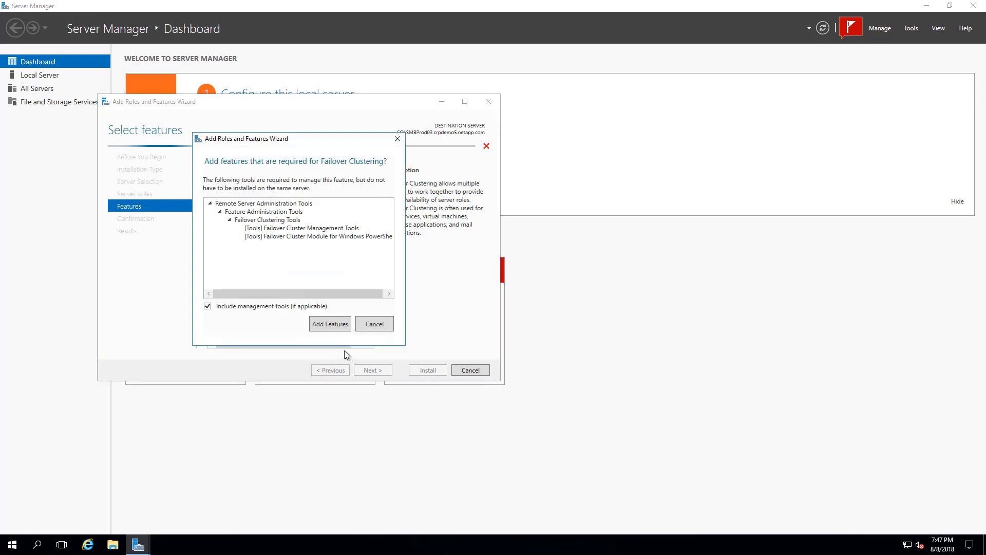
click(336, 326)
click(378, 370)
click(414, 374)
click(421, 371)
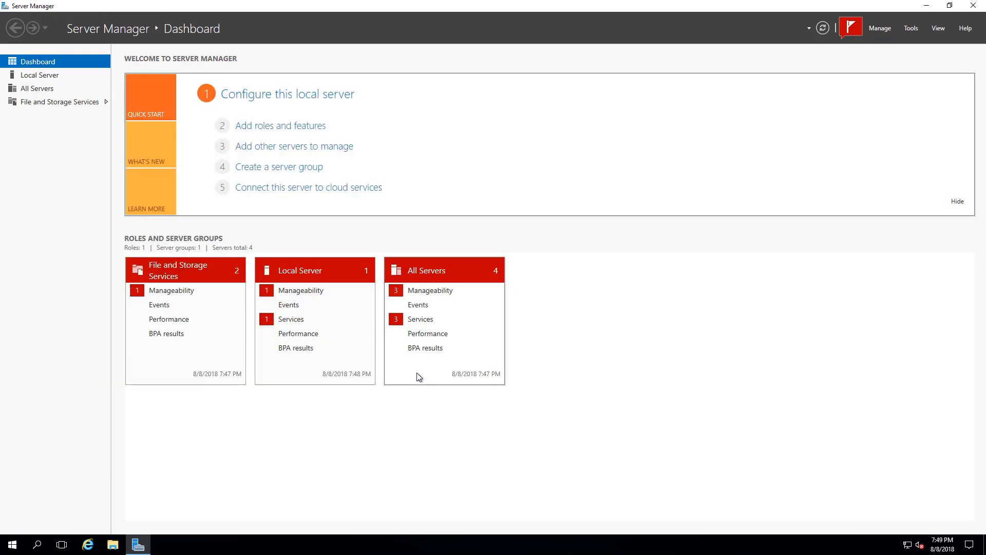
Restart the server, giving Other (Unplanned) as the reason.
right_click(9, 549)
mouse_move(46, 509)
click(154, 508)
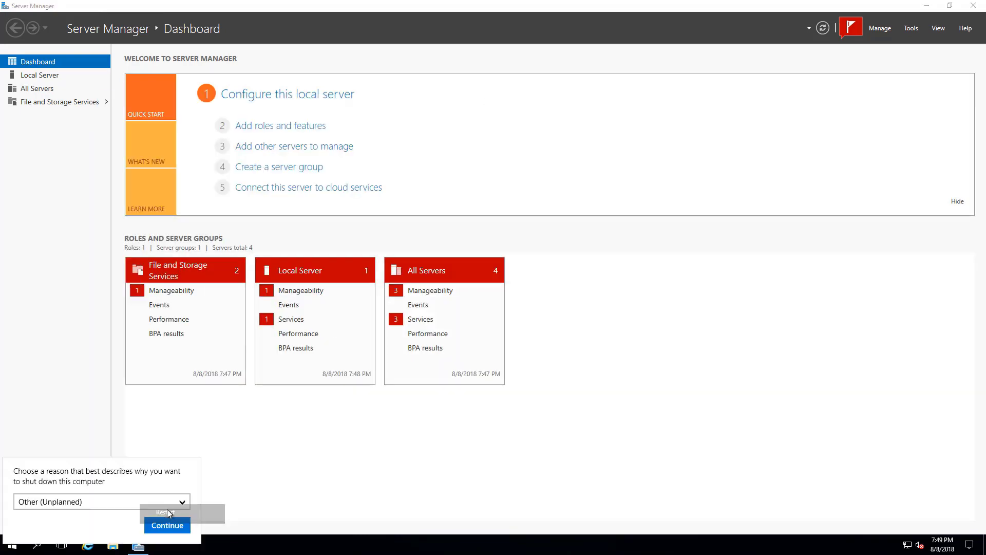
click(169, 521)
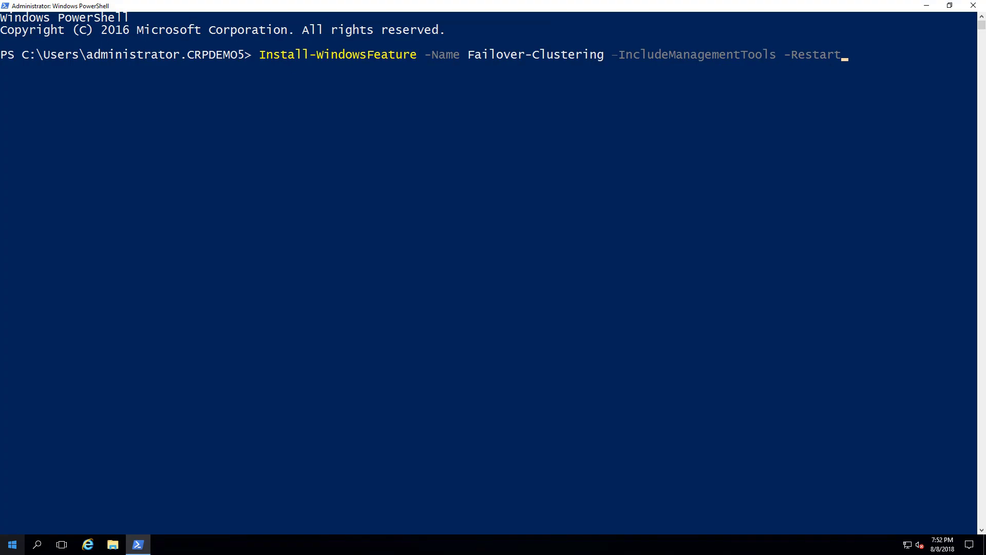
Run the prepared PowerShell command Install-WindowsFeature -Name Failover-Clustering -IncludeManagementTools -Restart.
key(Return)
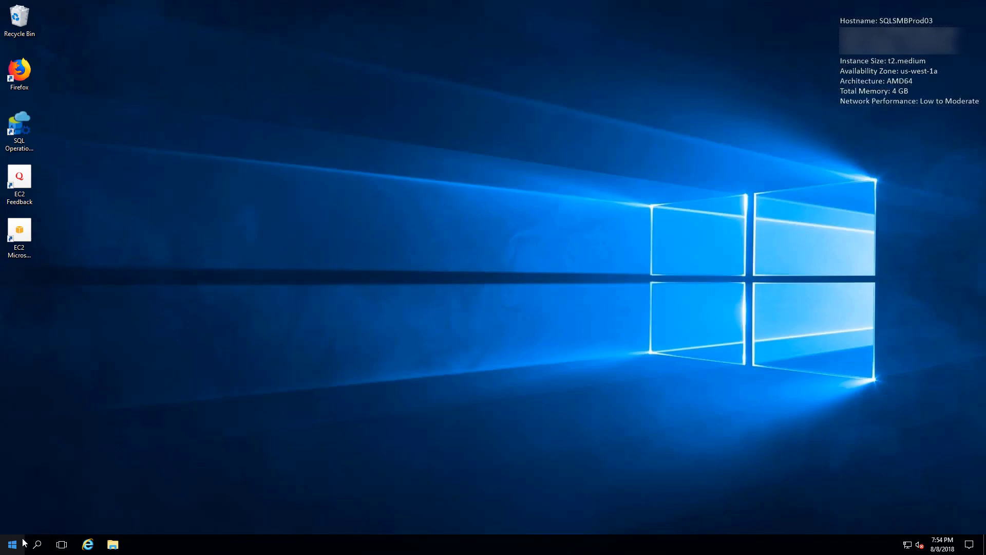
Launch Server Manager and open Failover Cluster Manager from it.
click(13, 544)
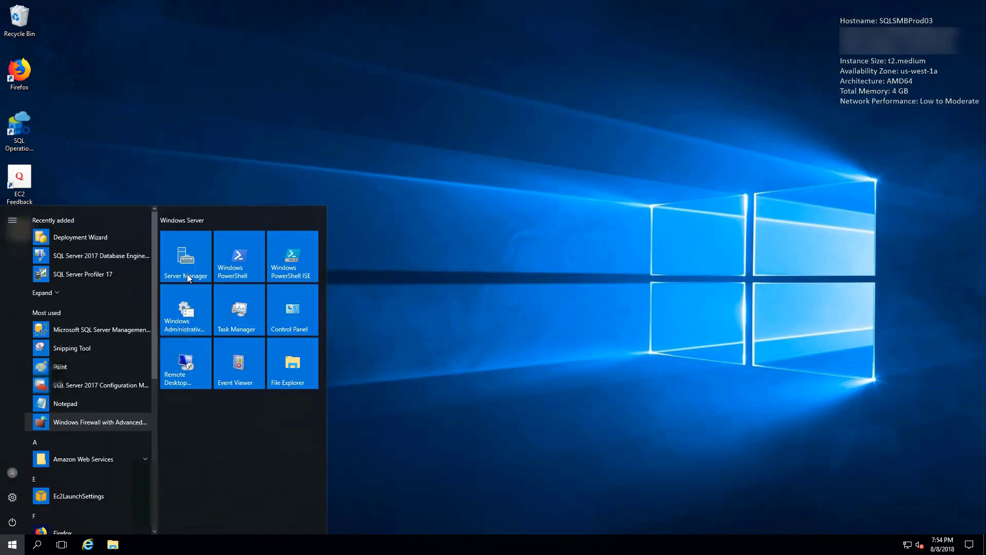
click(187, 273)
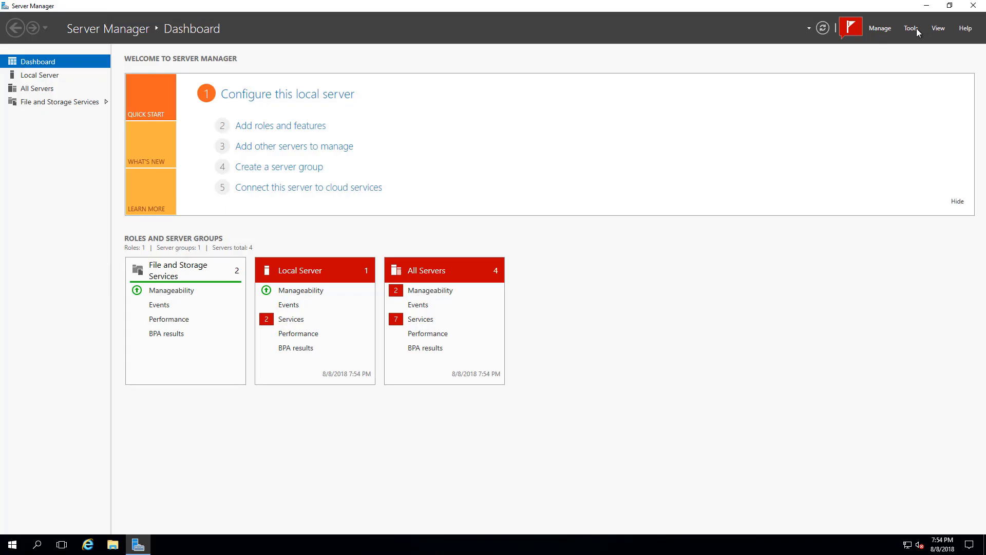
click(912, 29)
click(880, 109)
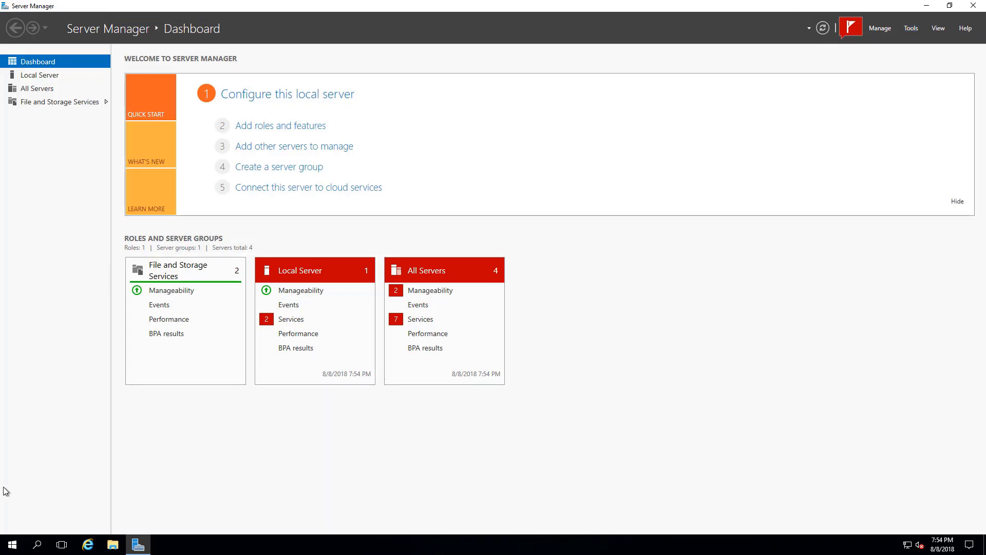
Start creating a new cluster and add the servers SQLSMBProd03 and SQLSMBProd04 to it.
right_click(39, 47)
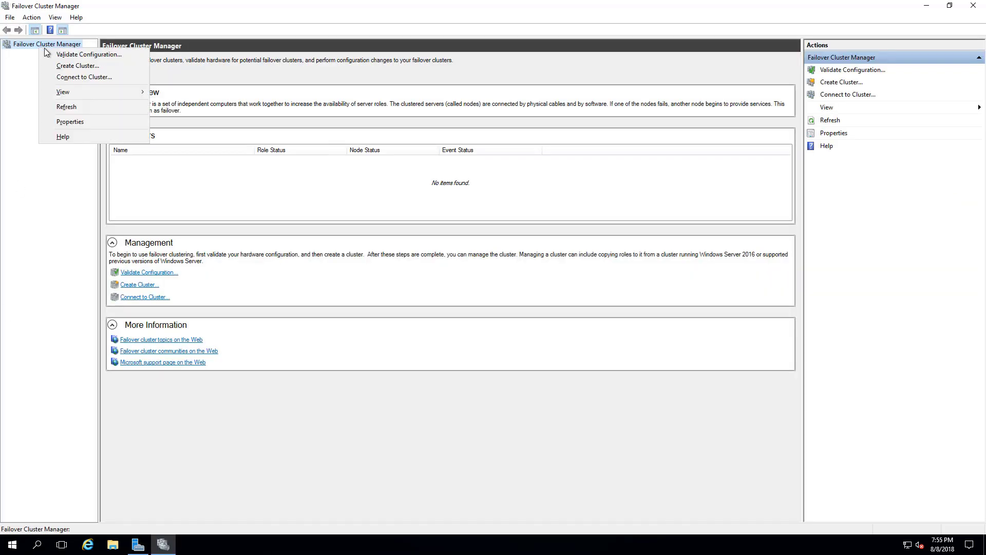
click(52, 65)
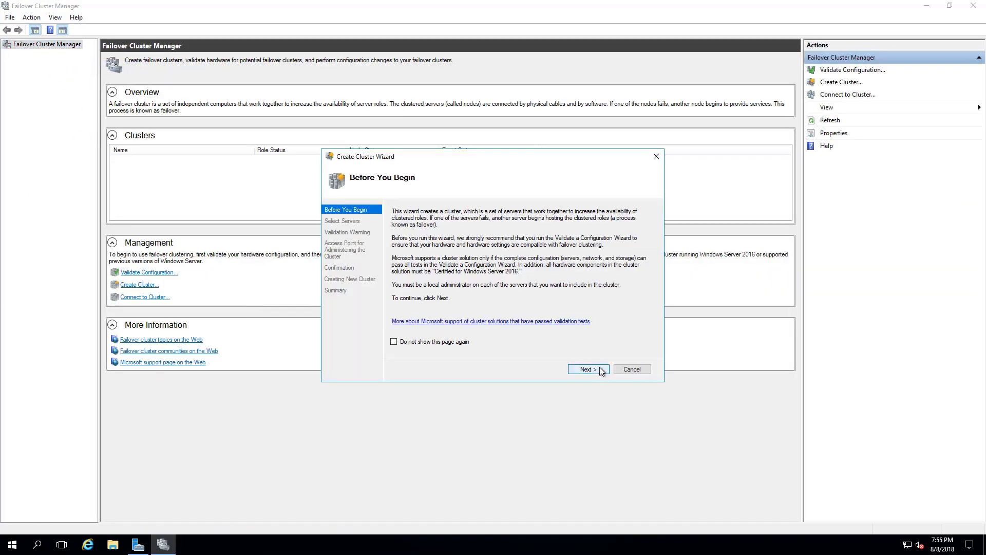
click(588, 370)
text(S)
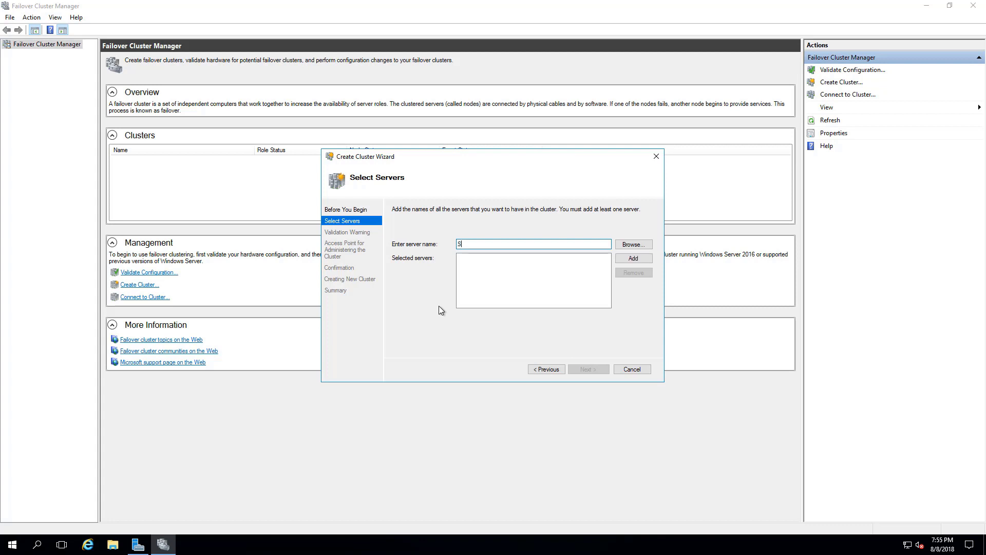
text(QLSMBProd03)
click(634, 259)
text(S)
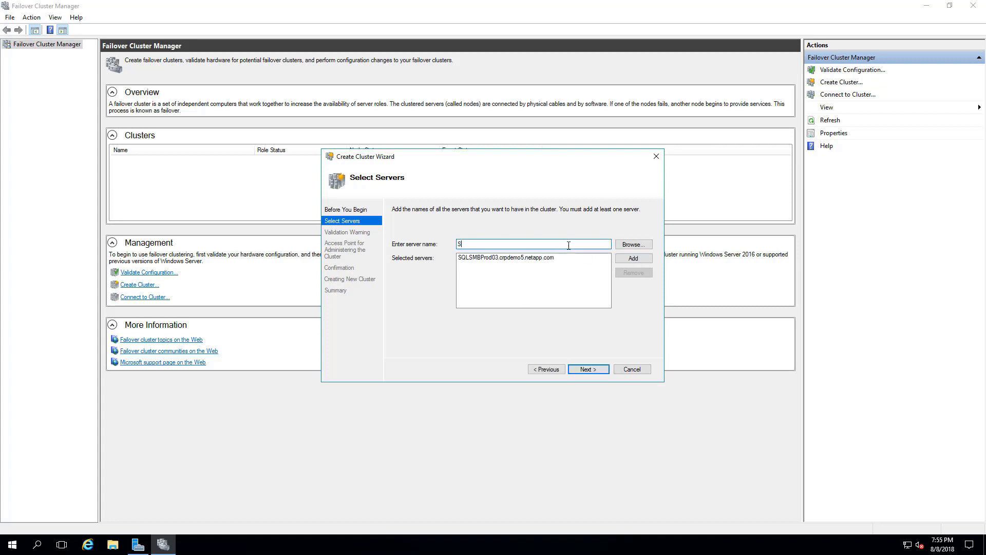
text(QLSMBProd04)
click(618, 257)
click(588, 369)
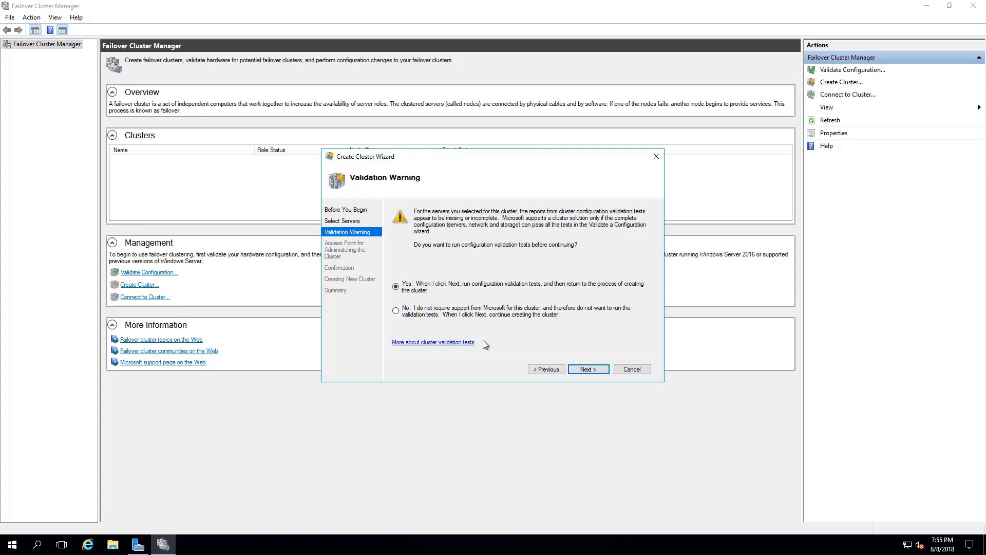
Run the configuration validation with only selected tests, excluding the Storage tests, and finish the validation wizard.
click(583, 368)
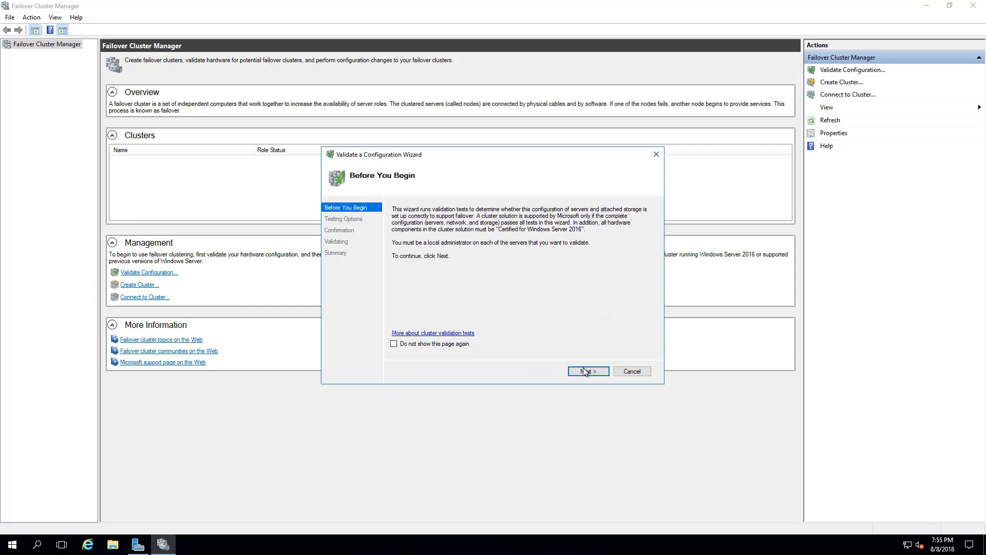
click(584, 370)
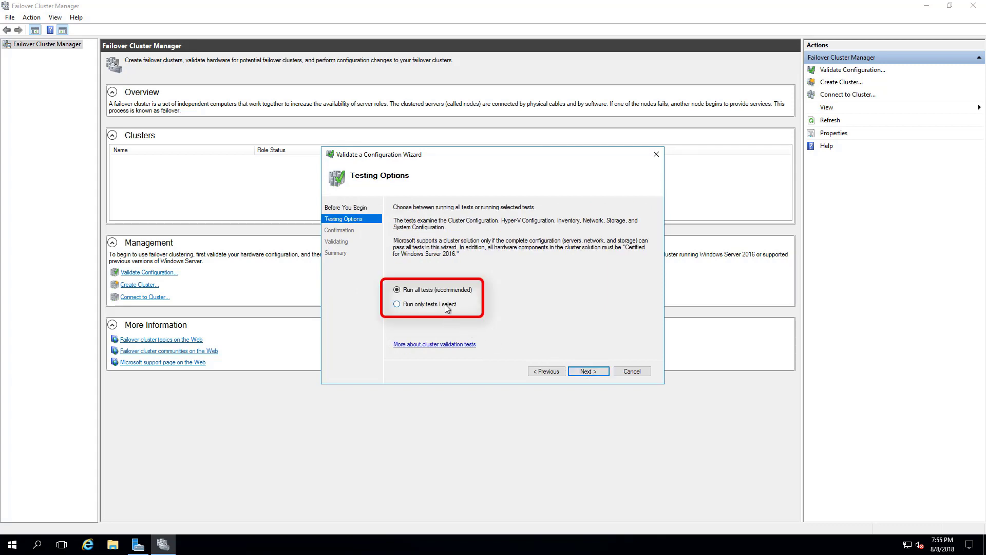
click(444, 304)
click(579, 371)
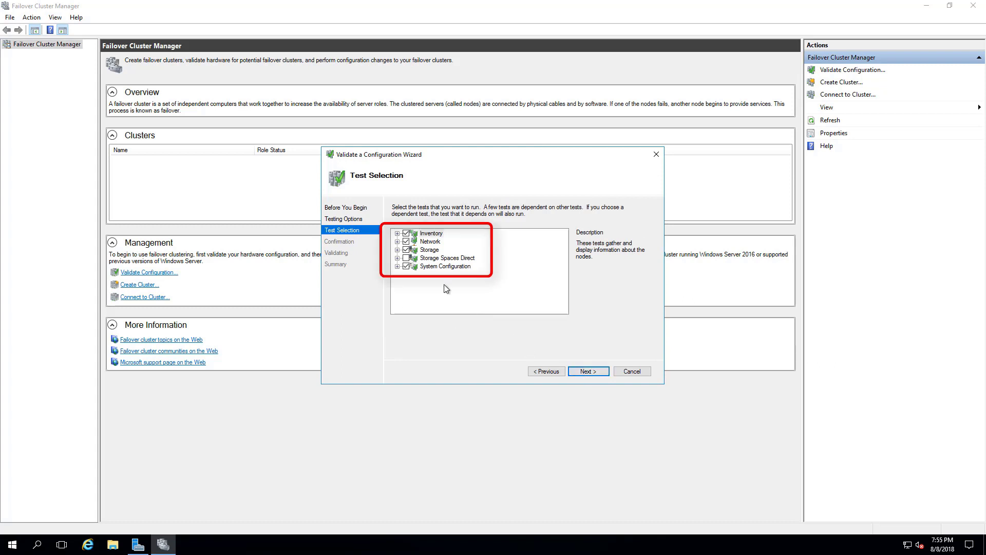
click(406, 250)
click(584, 371)
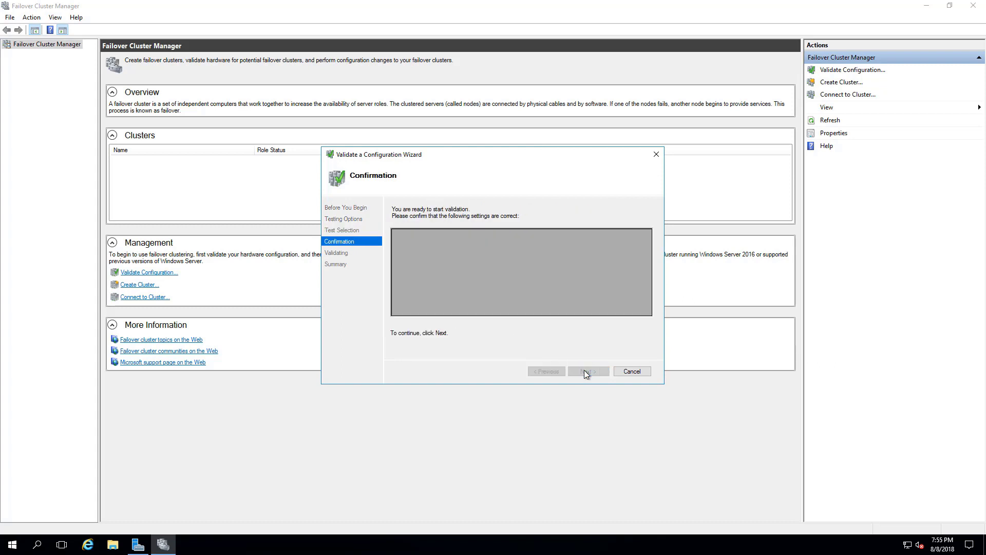
click(584, 372)
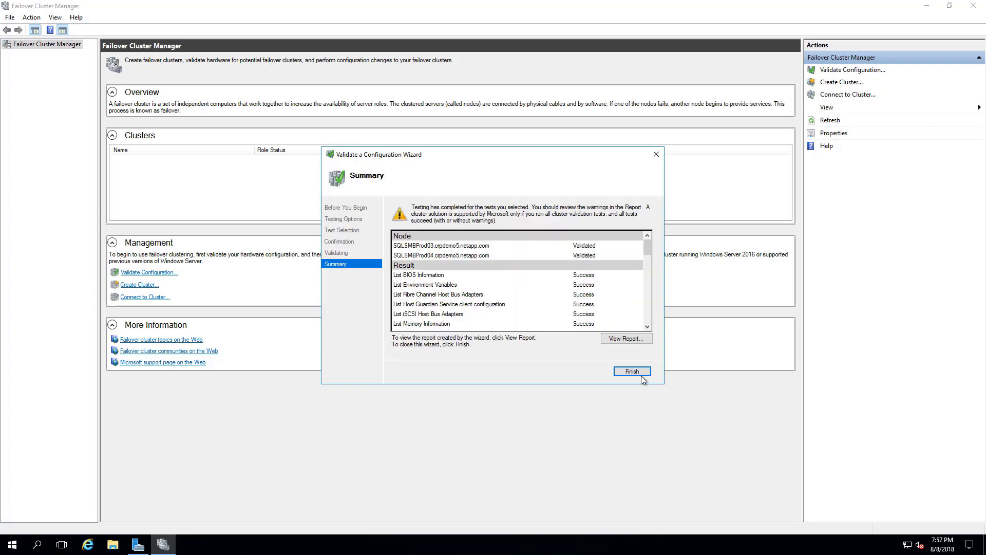
click(640, 373)
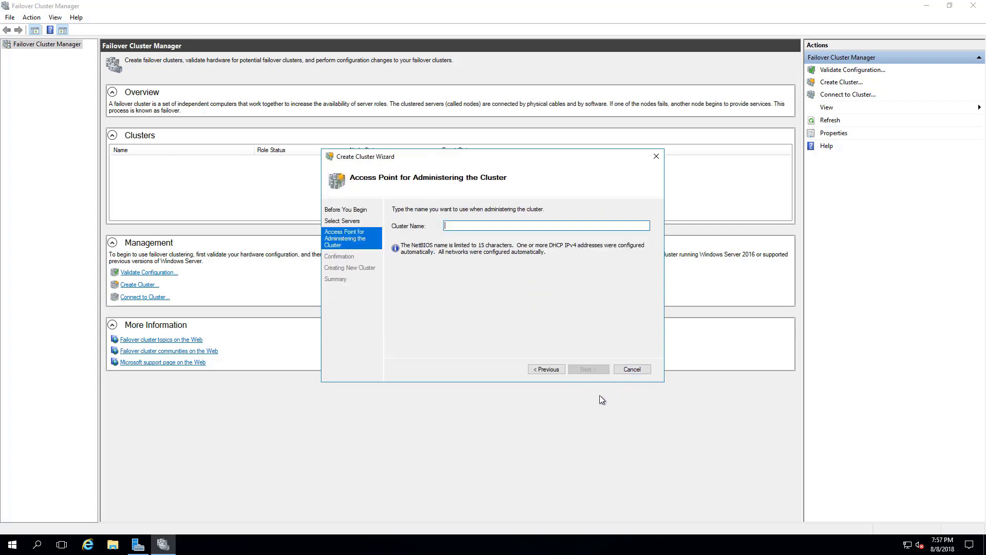
Name the cluster SQLSMBProdCluster and create it without adding all eligible storage.
text(SQLSMBProdCluster)
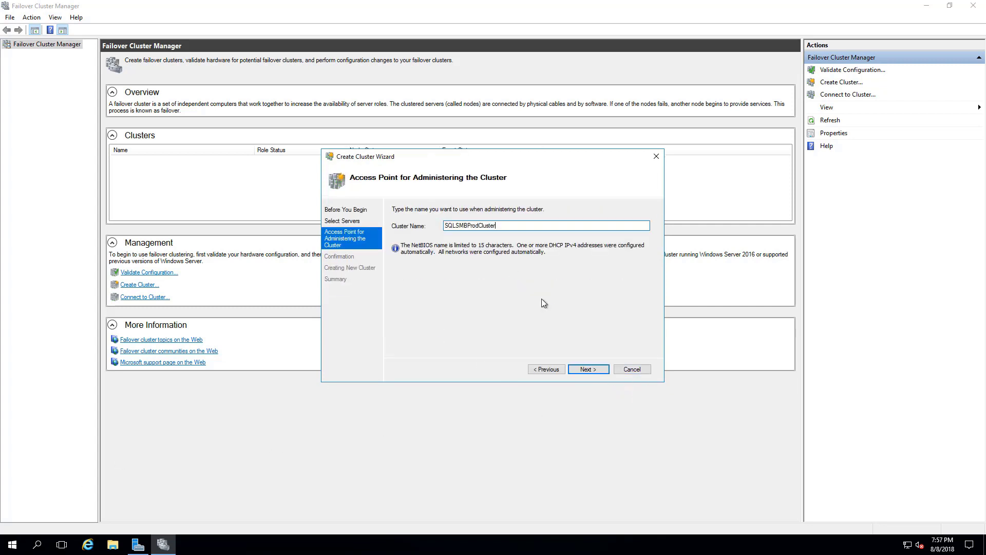
click(599, 371)
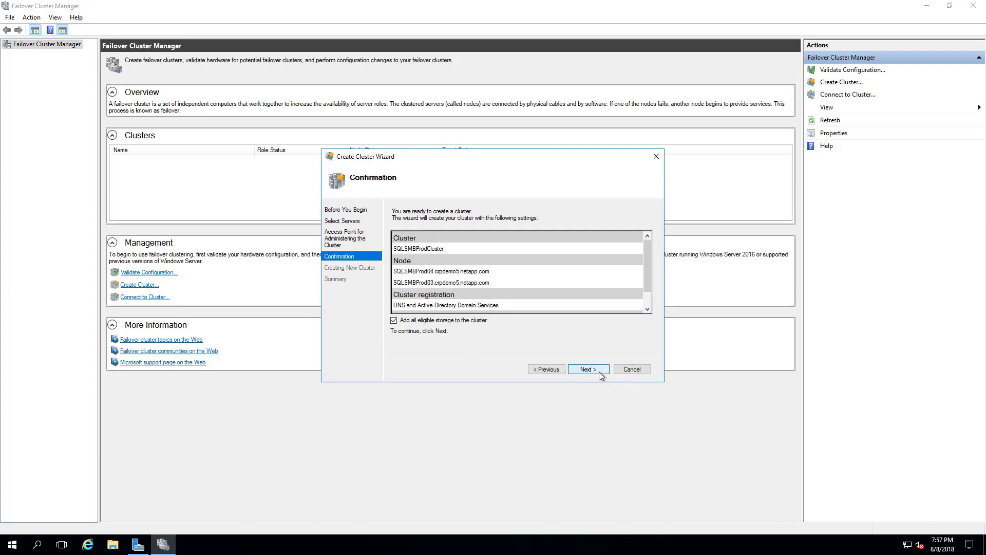
click(466, 322)
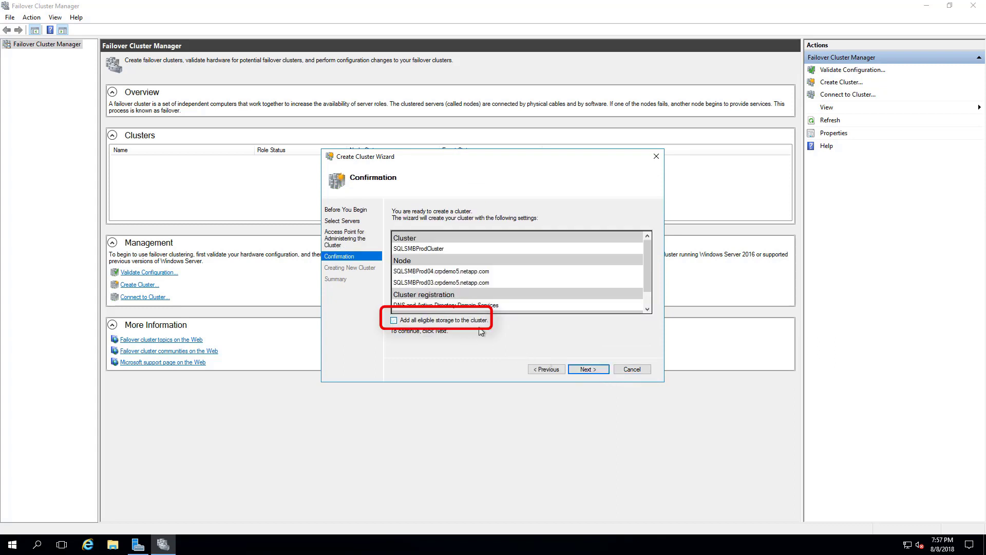
click(586, 368)
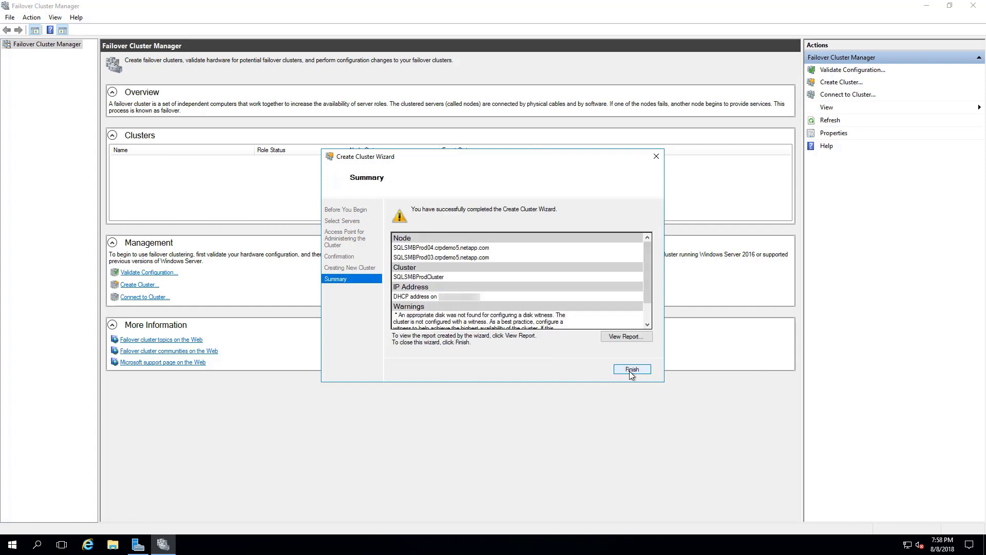
click(630, 371)
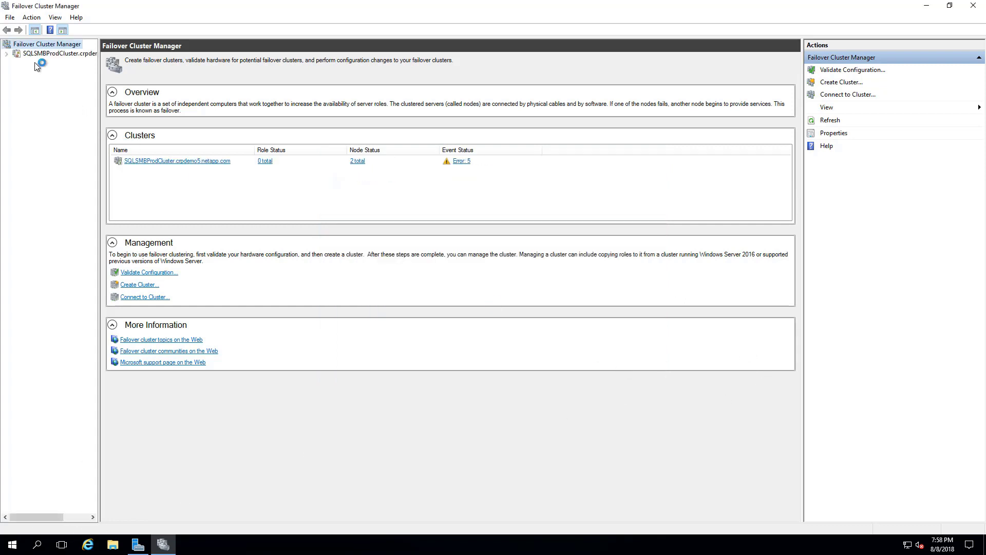
Review the new cluster's nodes, roles and storage.
click(51, 53)
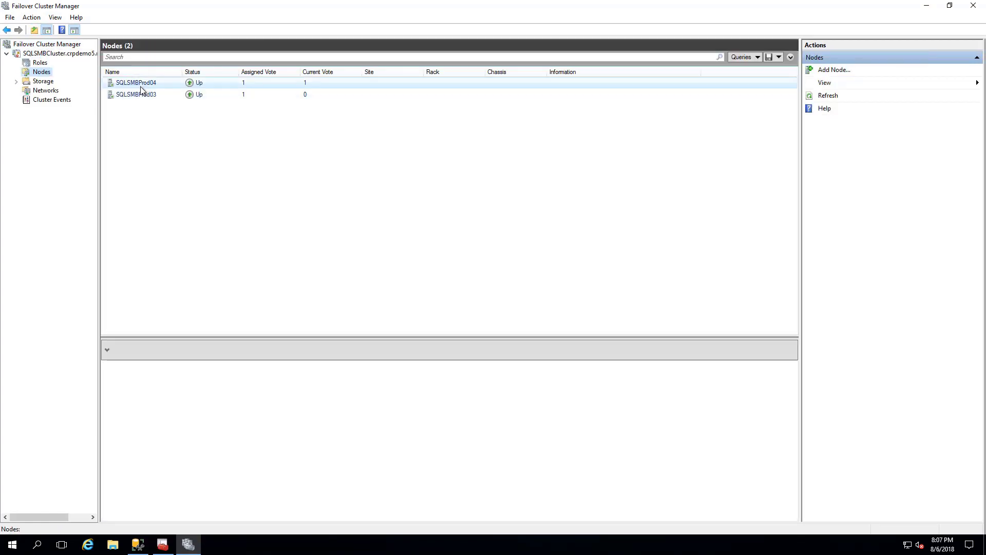
click(41, 64)
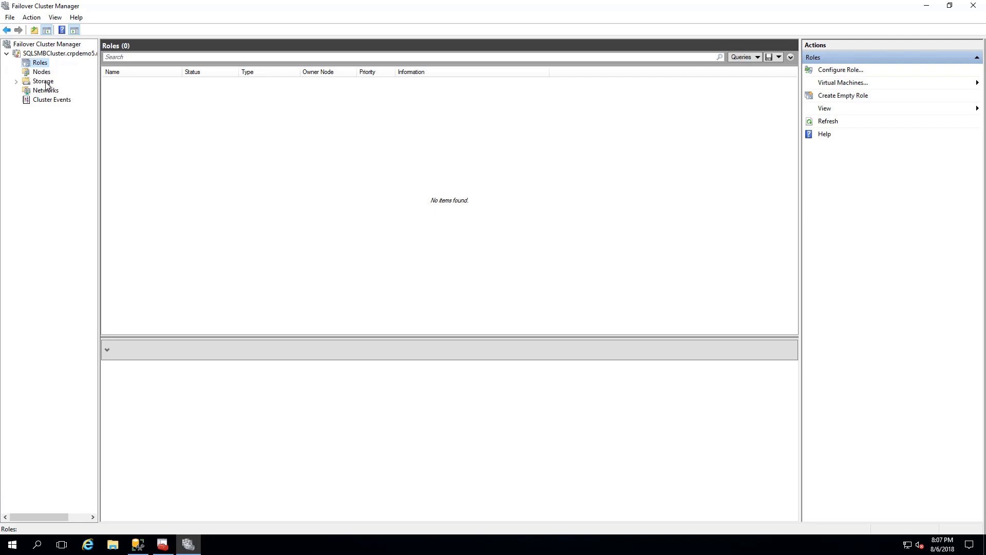
click(44, 81)
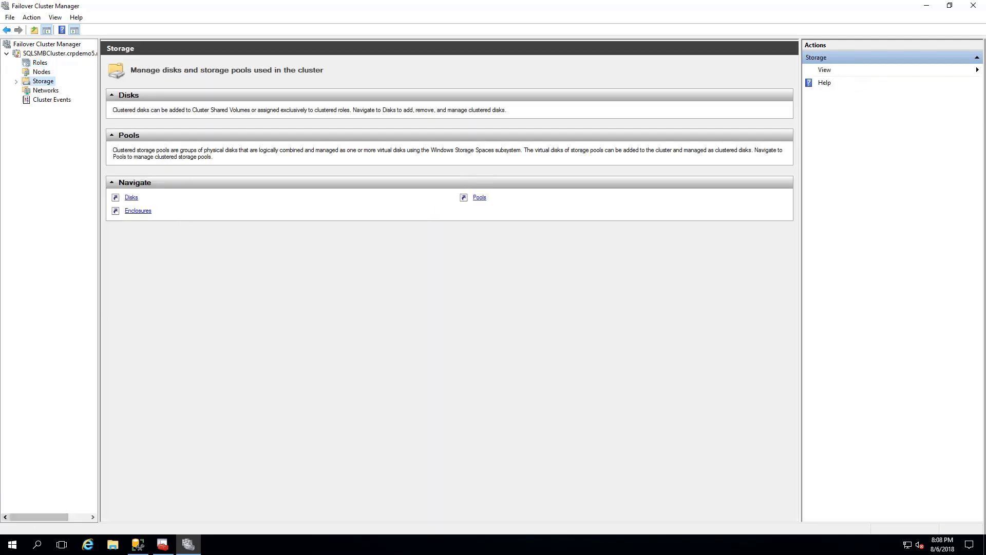
Switch to SQL Server Configuration Manager, enable AlwaysOn Availability Groups for the SQL Server (MSSQLSERVER) service, and restart the service.
click(163, 545)
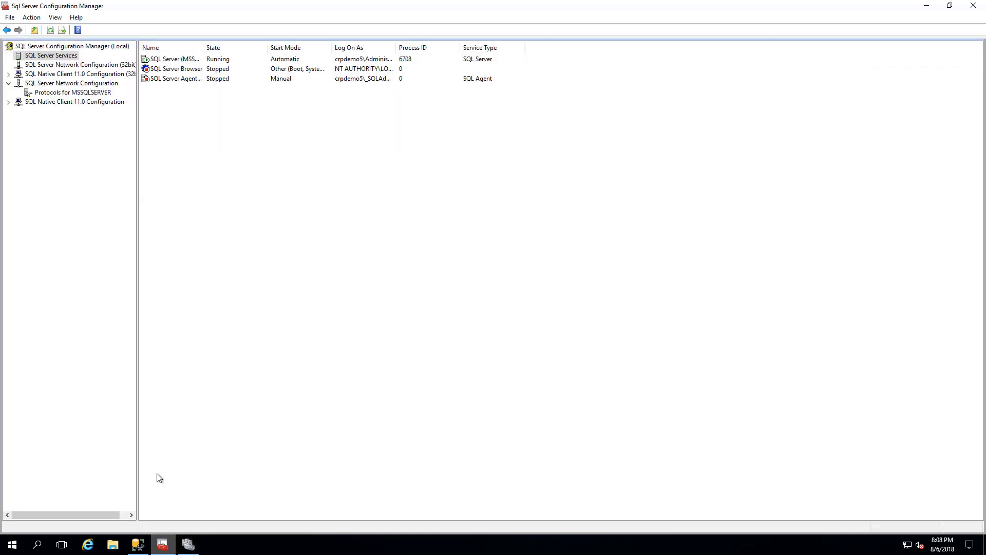
right_click(200, 60)
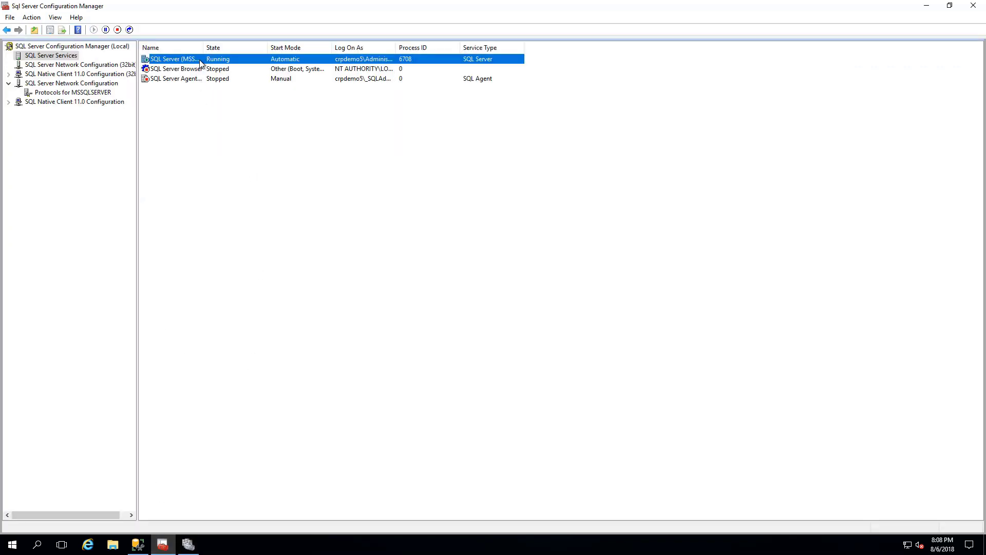
click(232, 126)
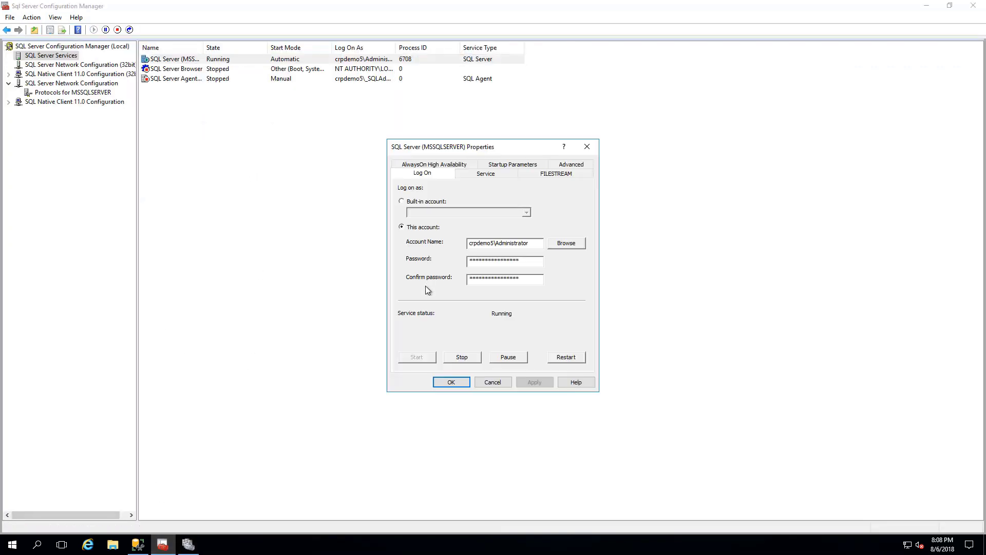
click(434, 164)
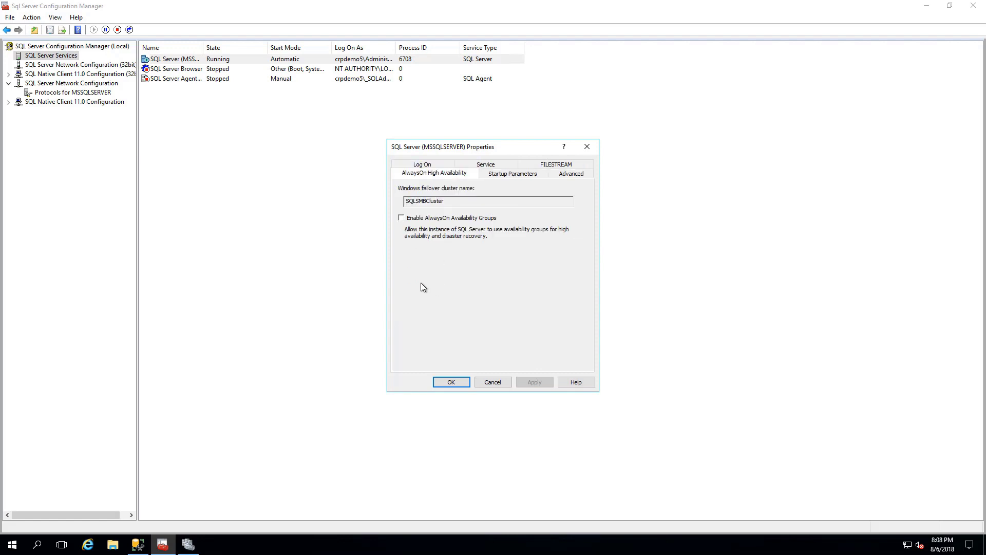
click(402, 218)
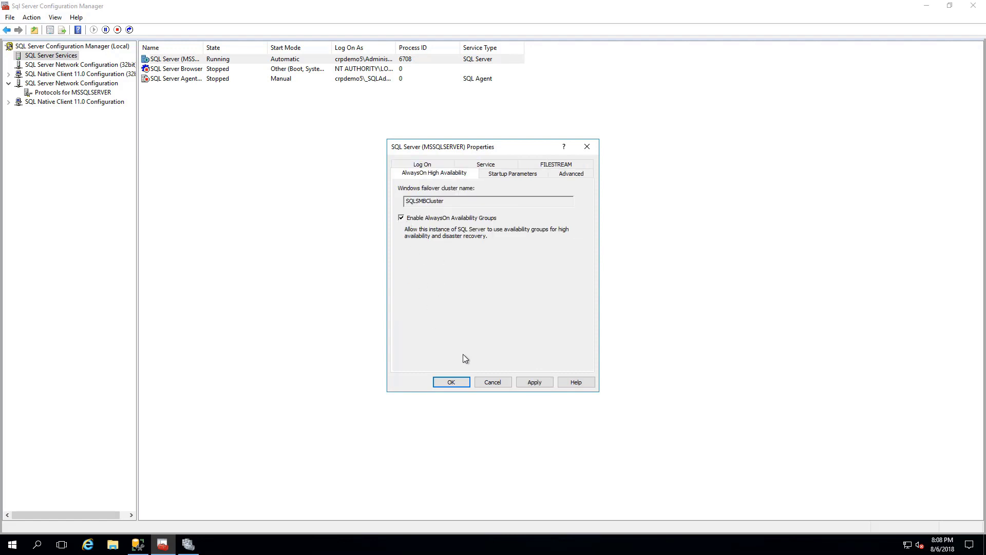
click(452, 383)
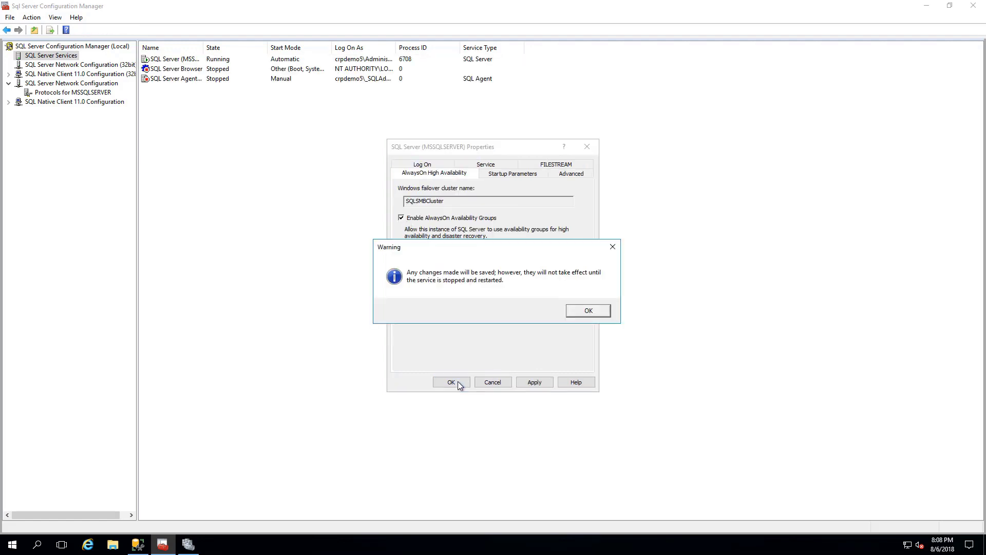
click(583, 312)
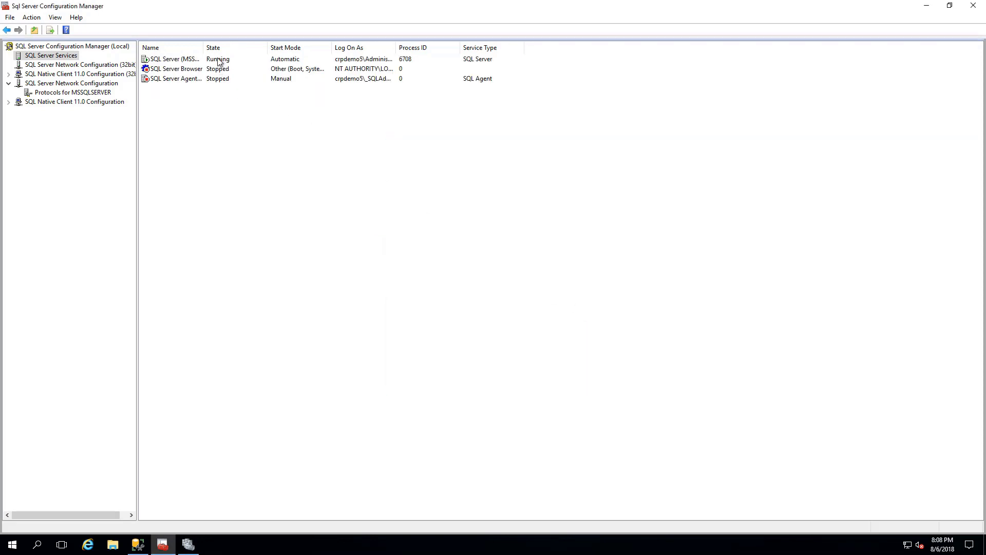
right_click(219, 60)
click(237, 110)
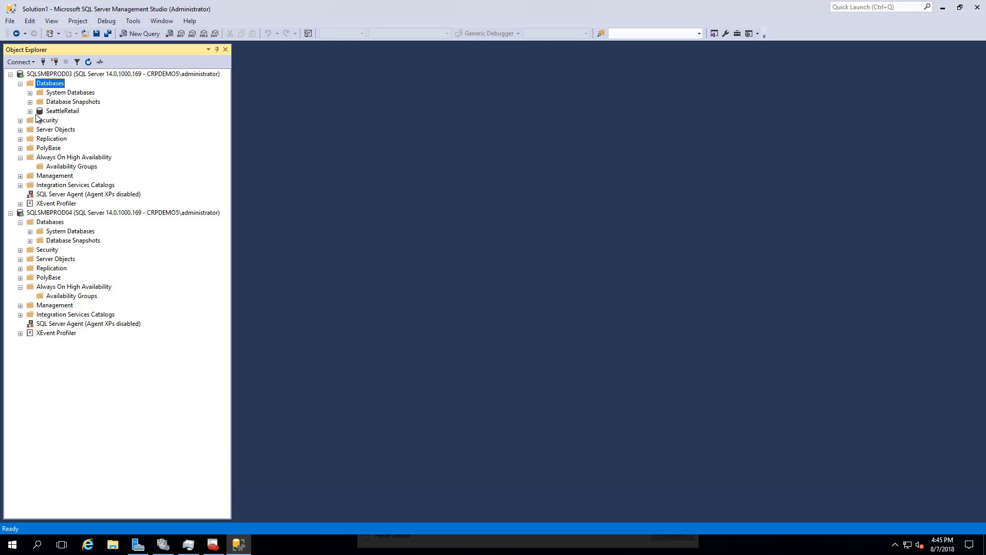
Examine the file paths of the SeattleRetail database on SQLSMBPROD03 in its database properties.
click(30, 111)
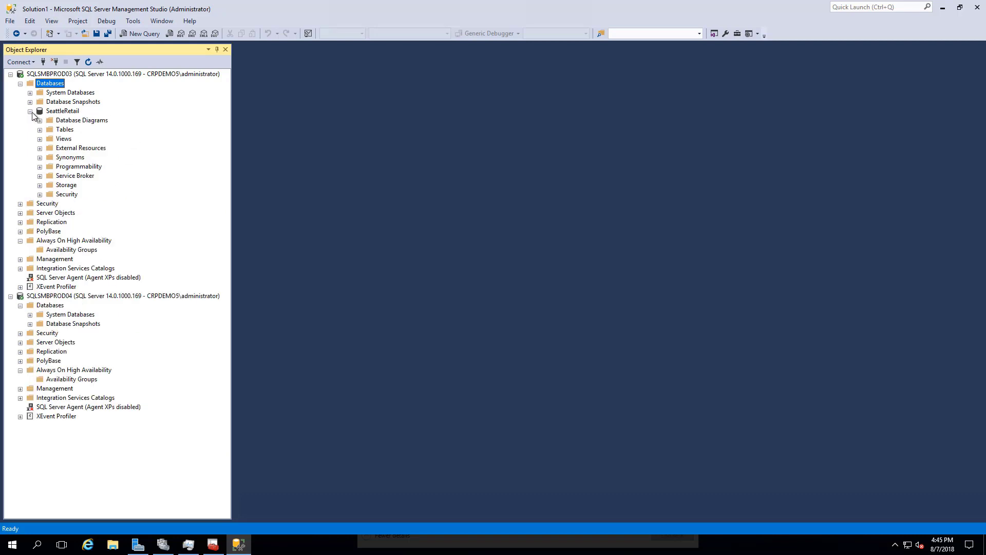
right_click(68, 112)
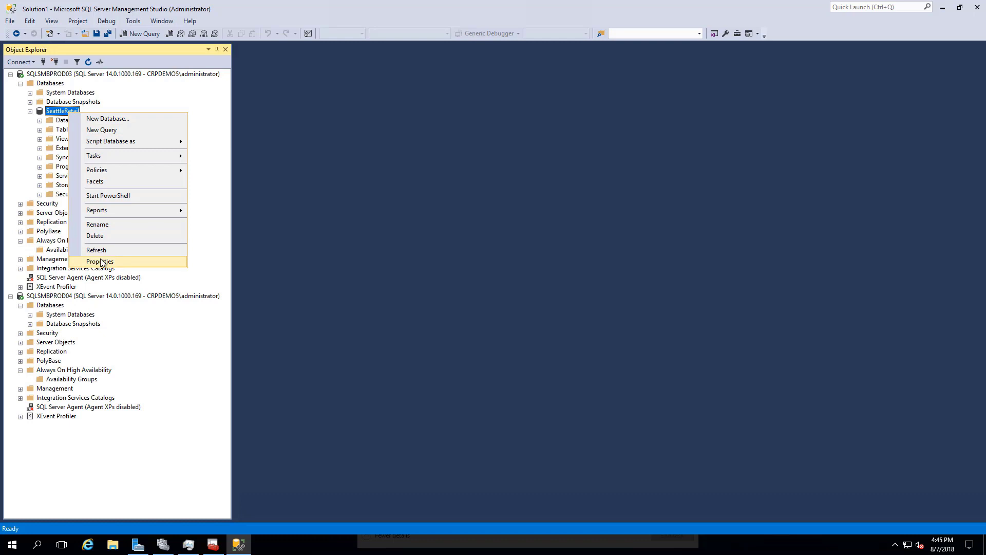
click(101, 262)
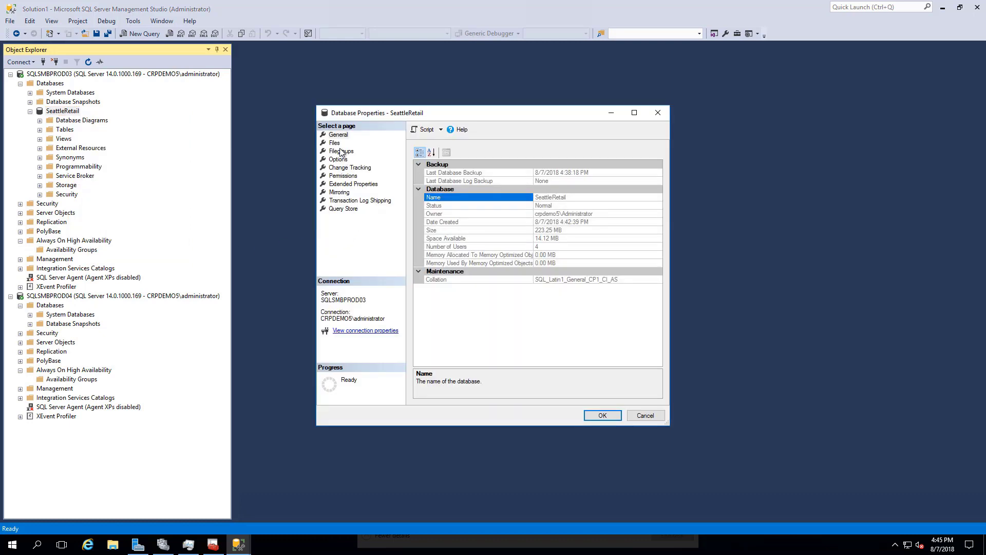
click(334, 143)
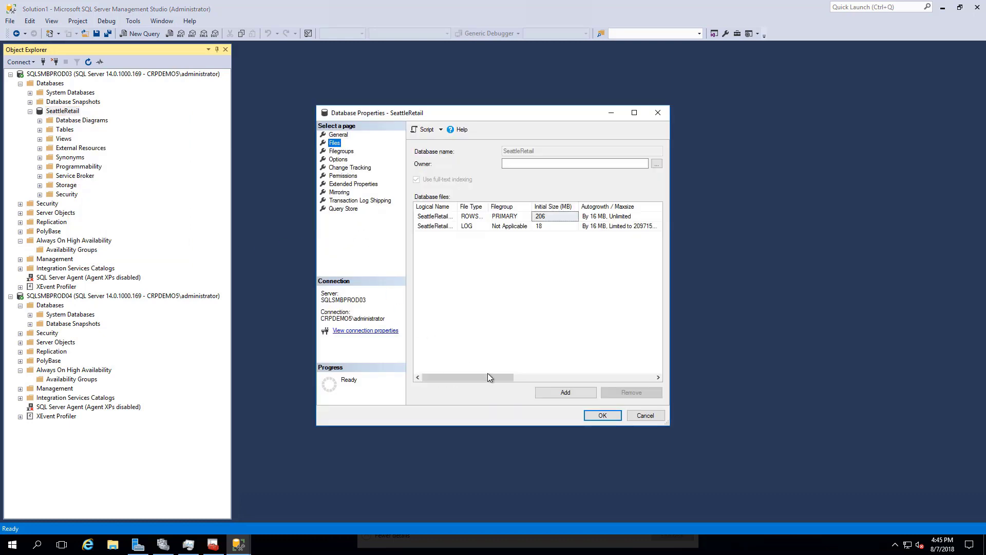
drag(488, 374, 591, 376)
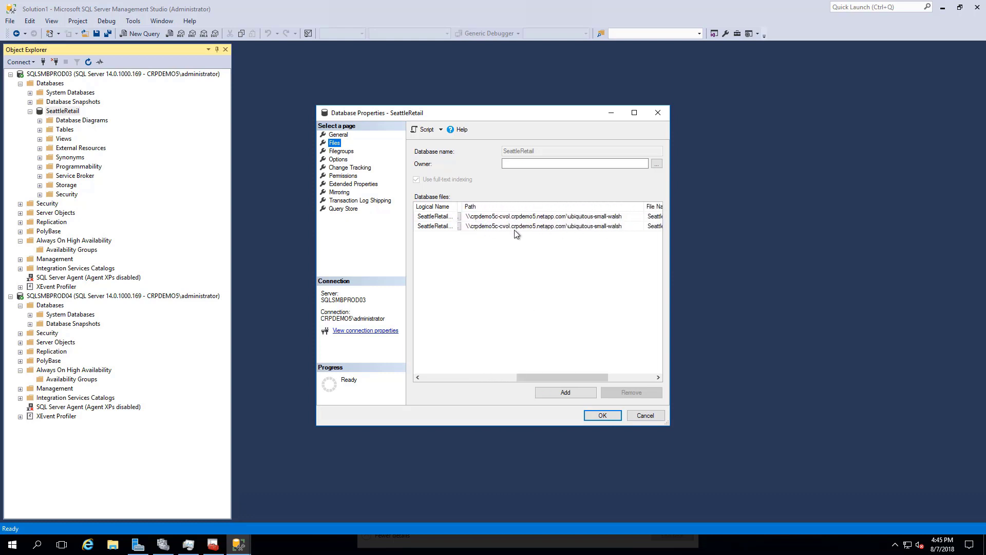
click(607, 417)
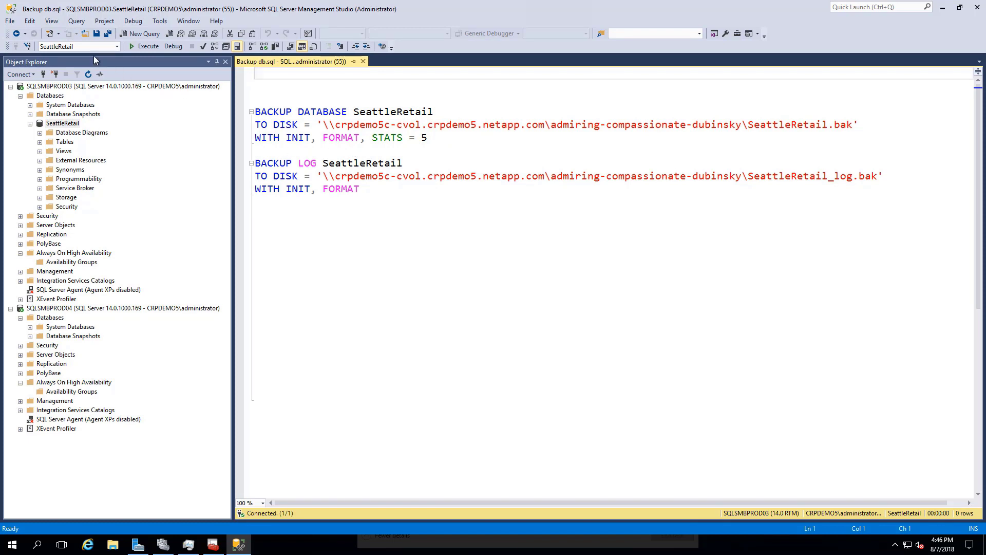
Connect the backup script to SQLSMBPROD03 and run it to back up the SeattleRetail database and log.
click(30, 47)
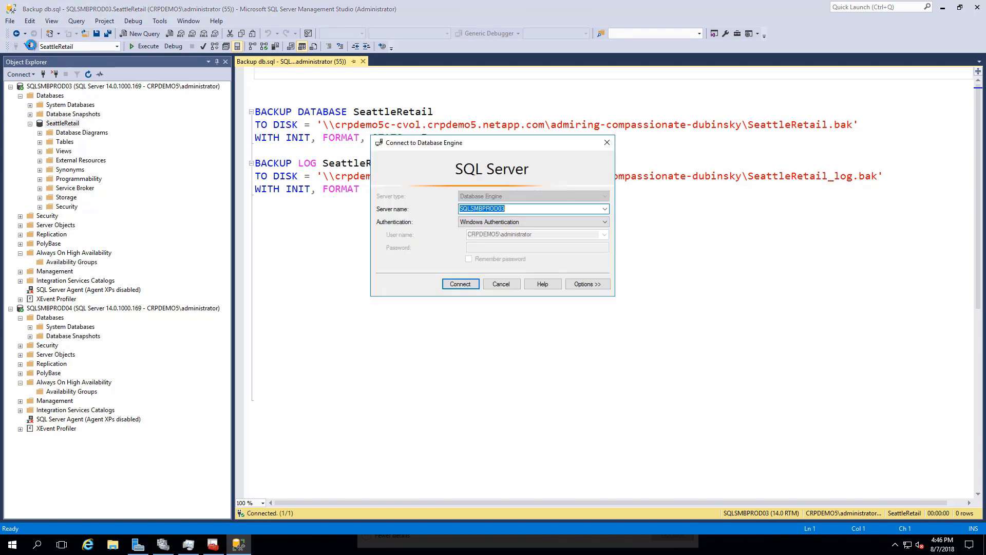
click(454, 286)
click(447, 269)
key(F5)
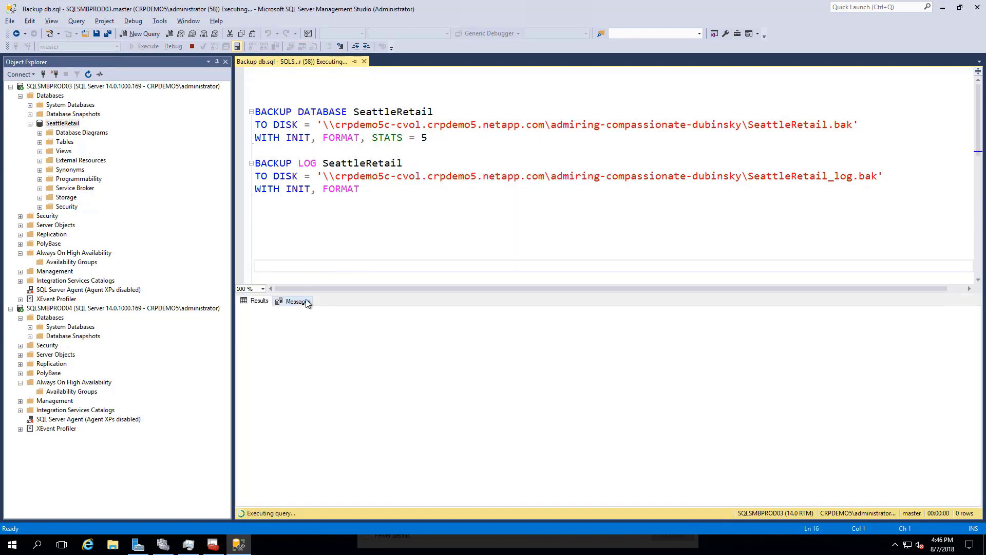
click(298, 301)
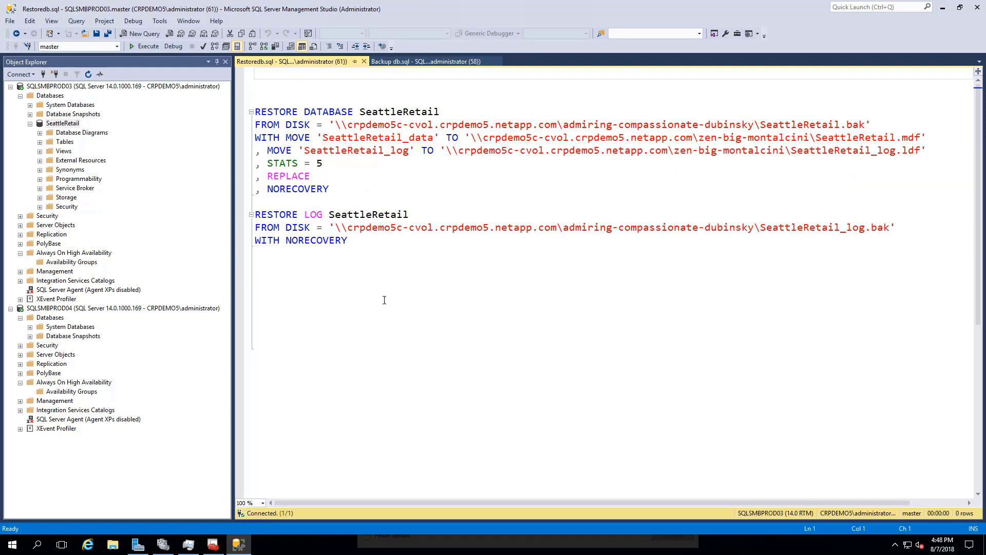
Connect the restore script to SQLSMBPROD04, restore the SeattleRetail database and log with NORECOVERY, and refresh that server's databases.
click(385, 300)
drag(335, 192, 277, 195)
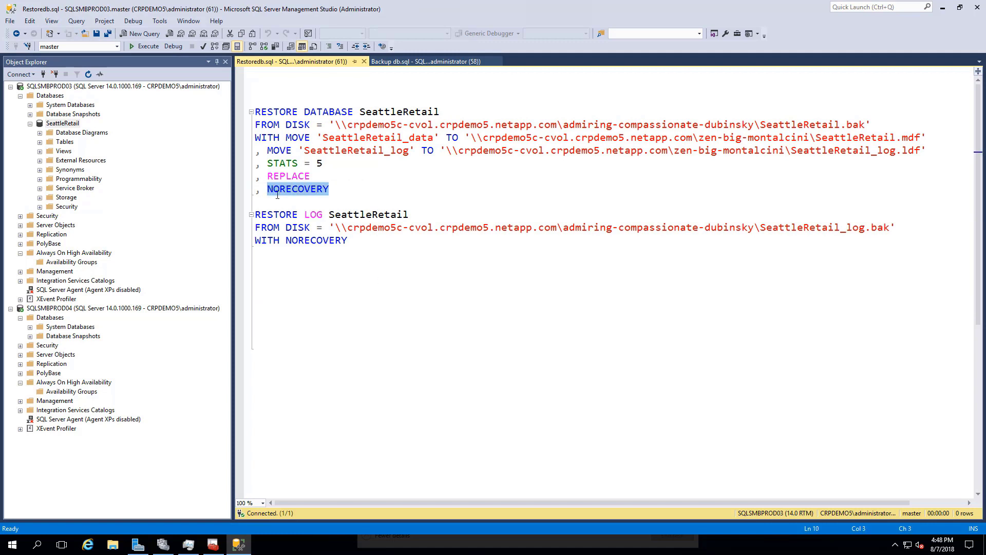
drag(349, 242, 287, 242)
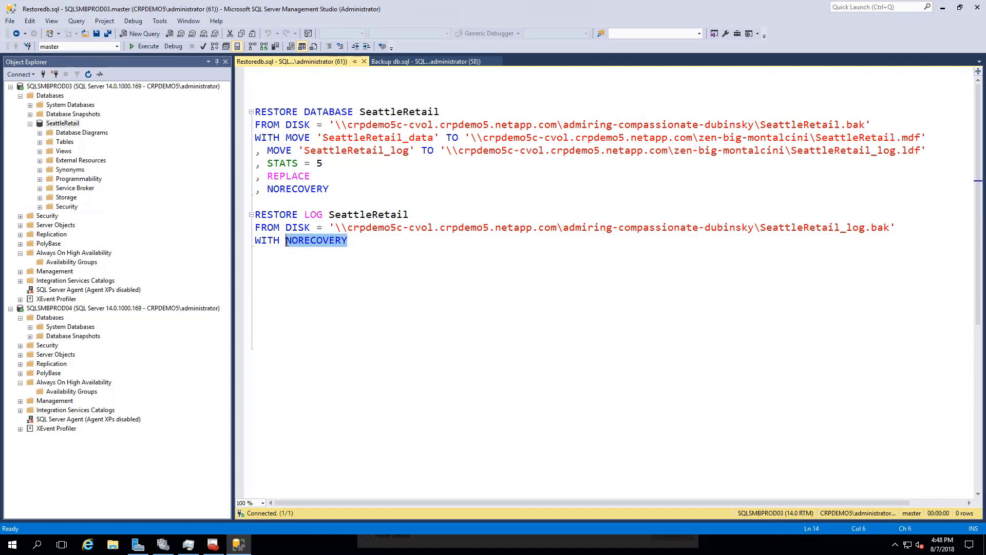
click(27, 47)
click(604, 209)
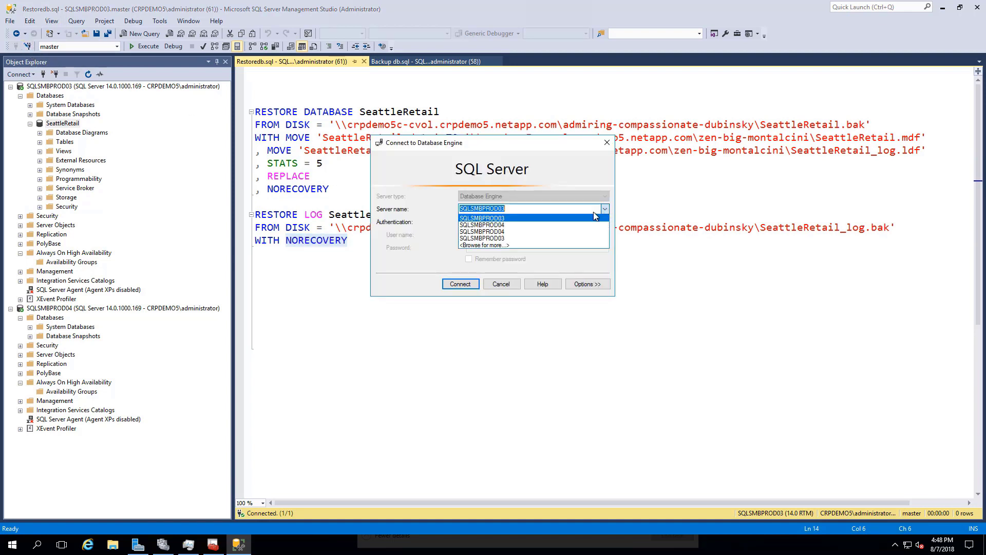
click(591, 224)
click(464, 287)
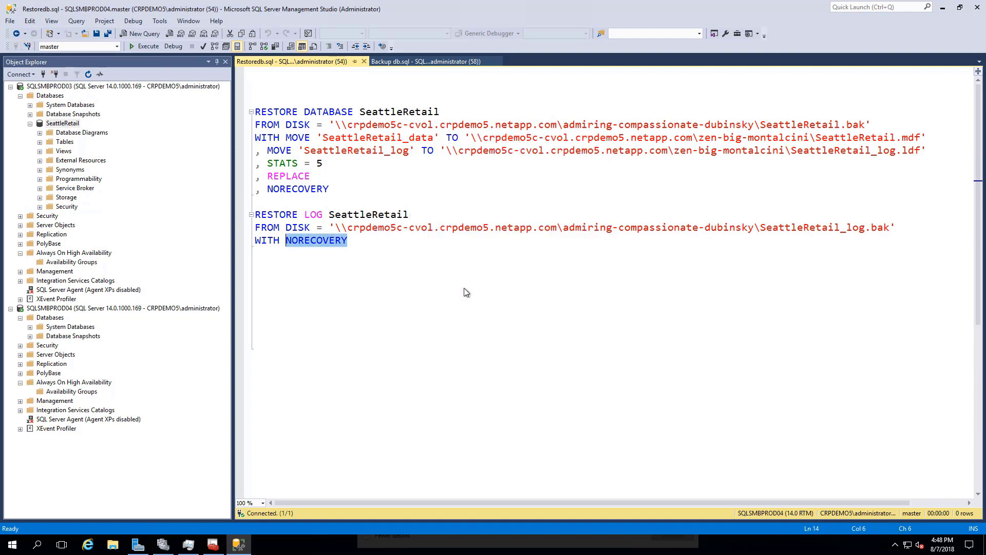
click(465, 290)
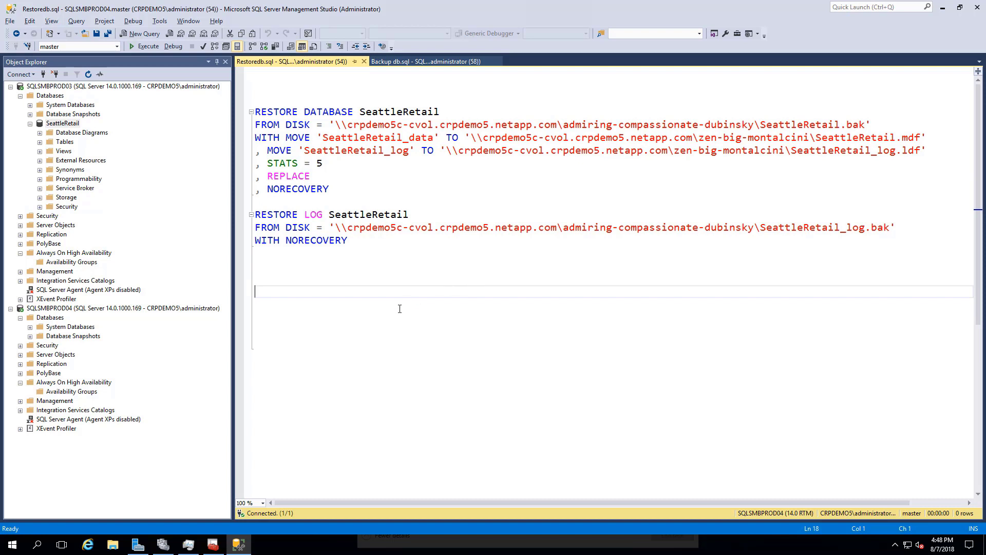
key(F5)
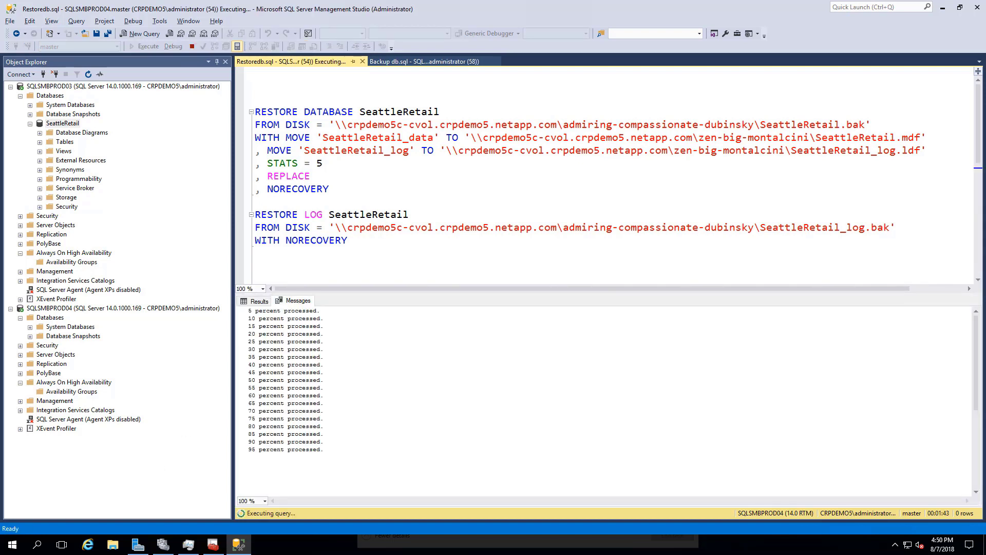
right_click(50, 322)
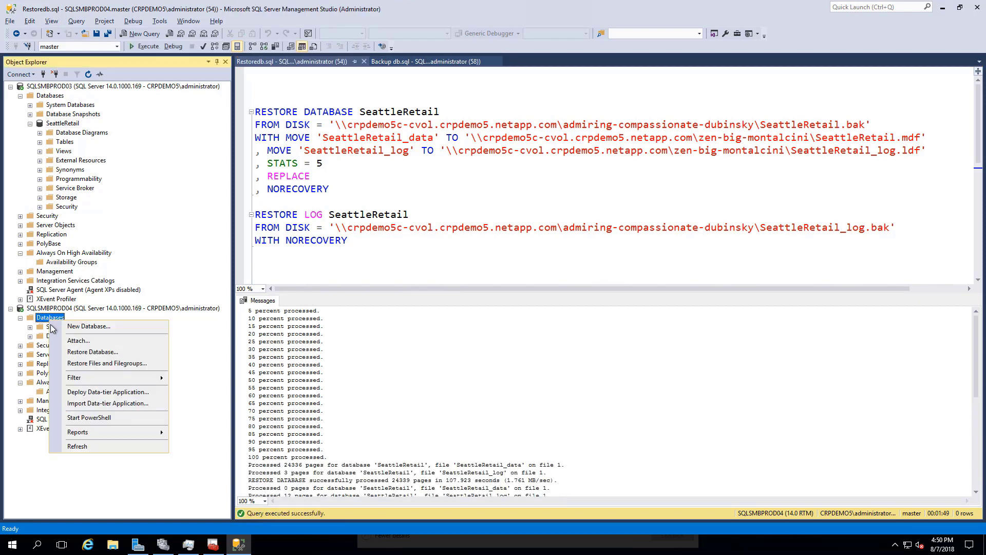
click(72, 448)
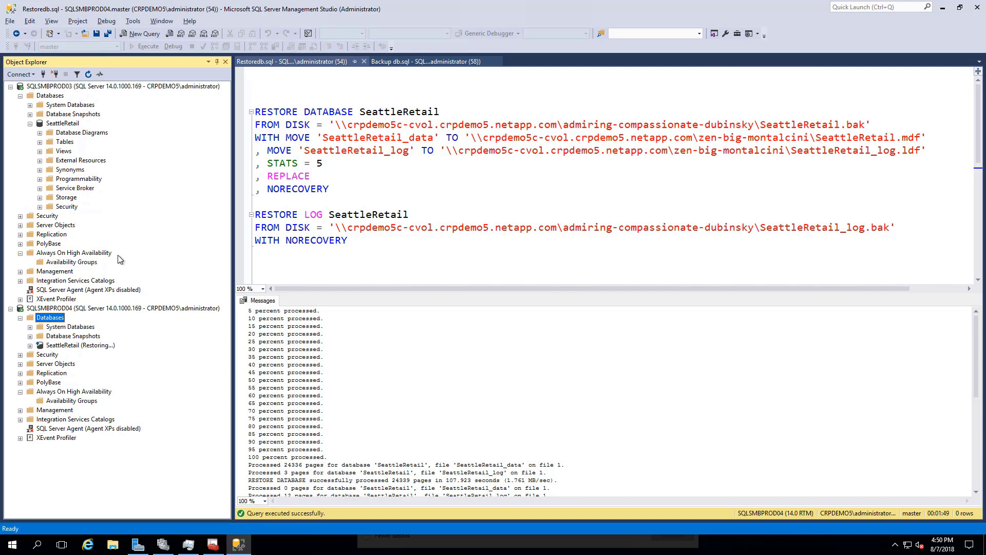
Start a new availability group on SQLSMBPROD03 named SQLSMB-AG and include the SeattleRetail database in it.
right_click(104, 253)
click(156, 260)
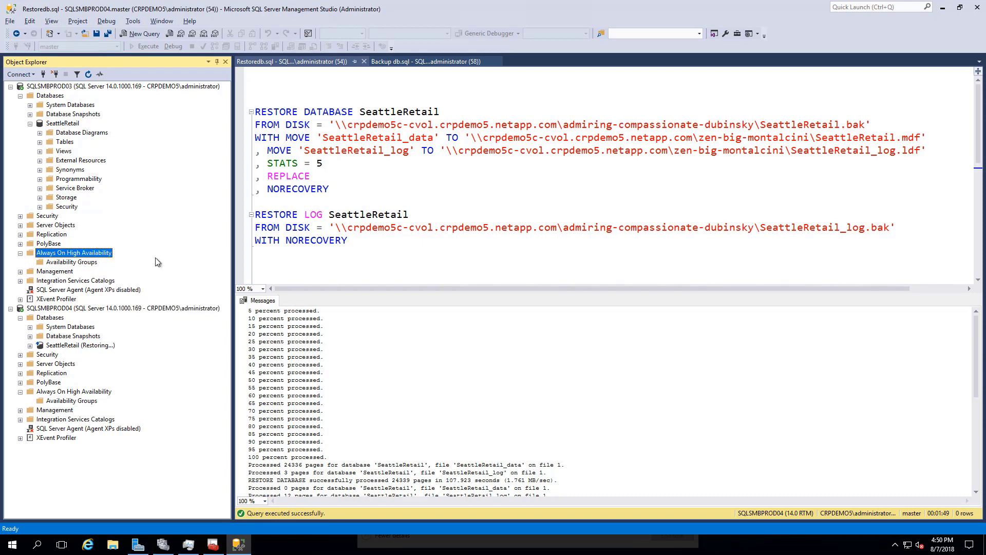
click(624, 443)
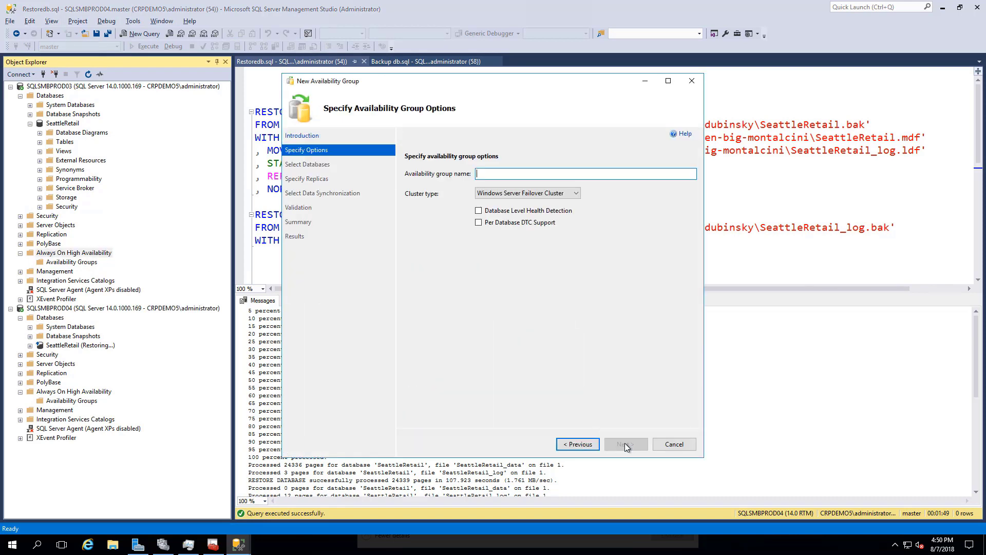
text(SQLSMB-AG)
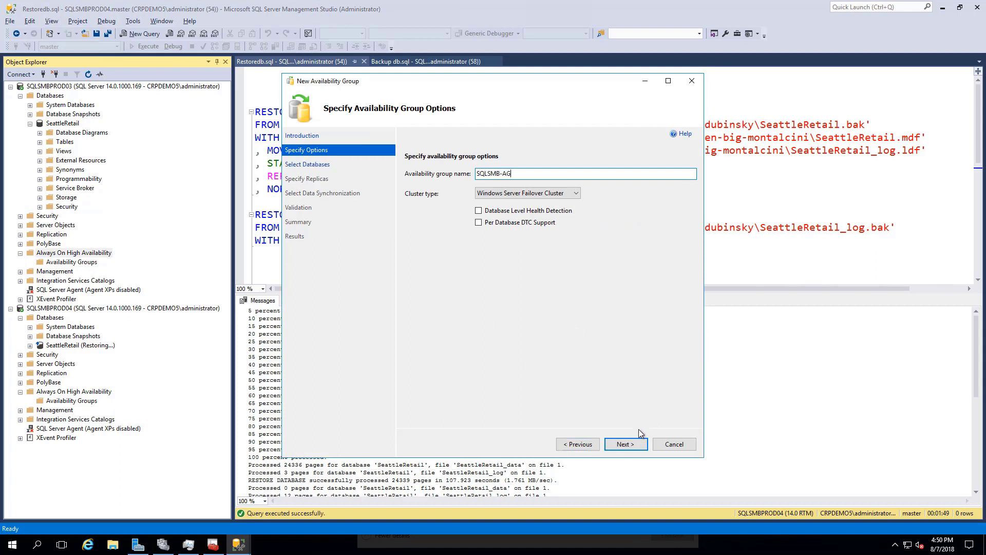
click(635, 444)
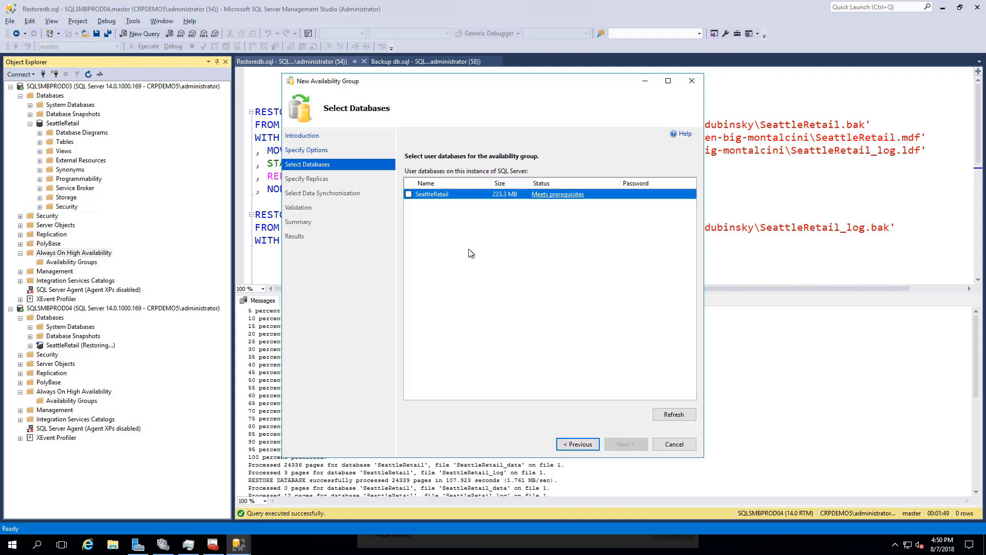
click(408, 194)
click(626, 445)
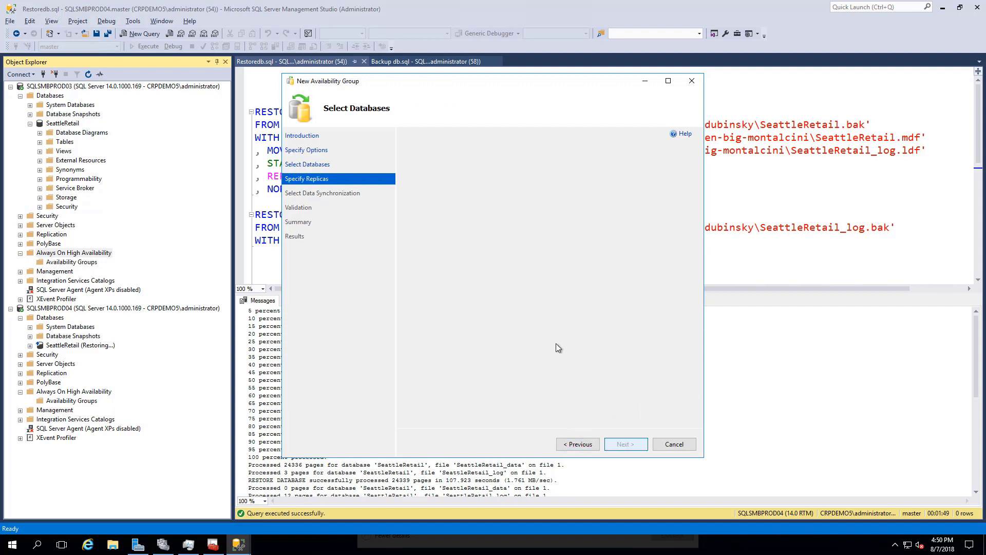
Add SQLSMBPROD04 as the secondary replica and enable automatic failover for both replicas.
click(450, 299)
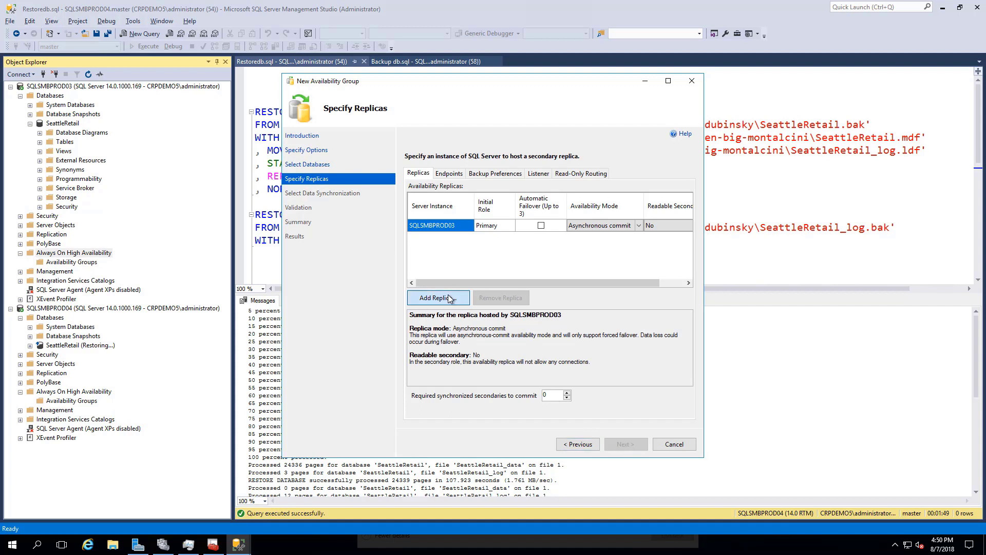
click(470, 284)
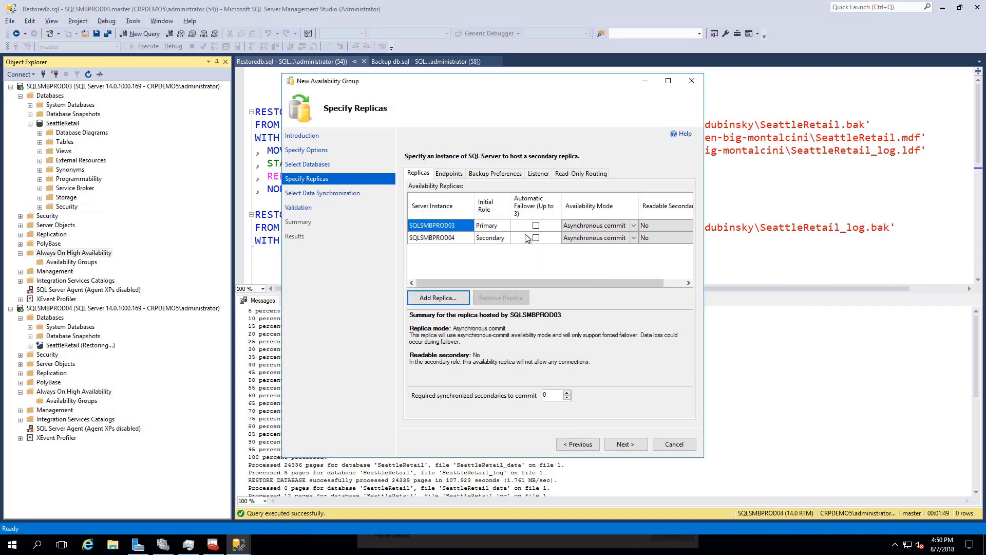
click(536, 226)
click(536, 238)
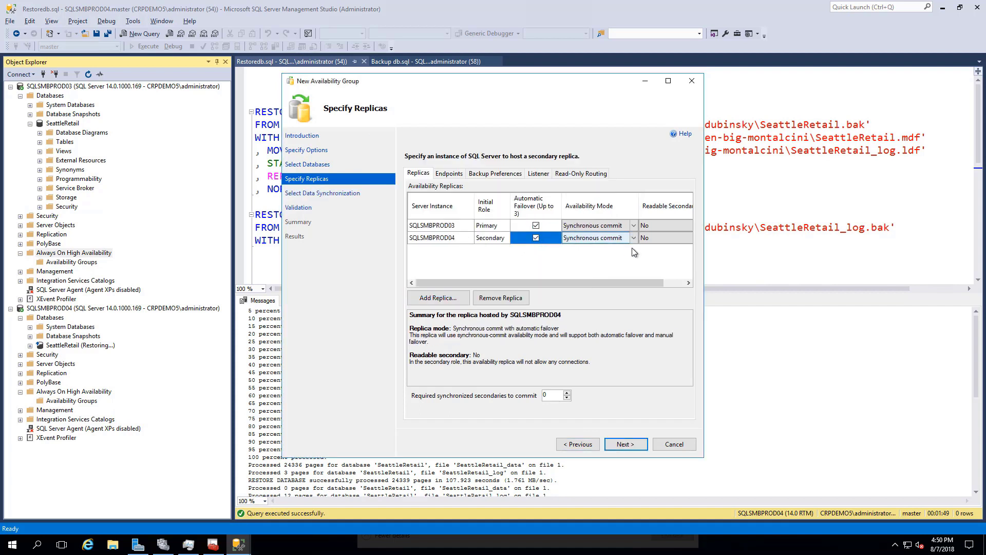
Set Readable Secondary to Yes for both the SQLSMBPROD03 and SQLSMBPROD04 replicas.
drag(548, 284, 594, 282)
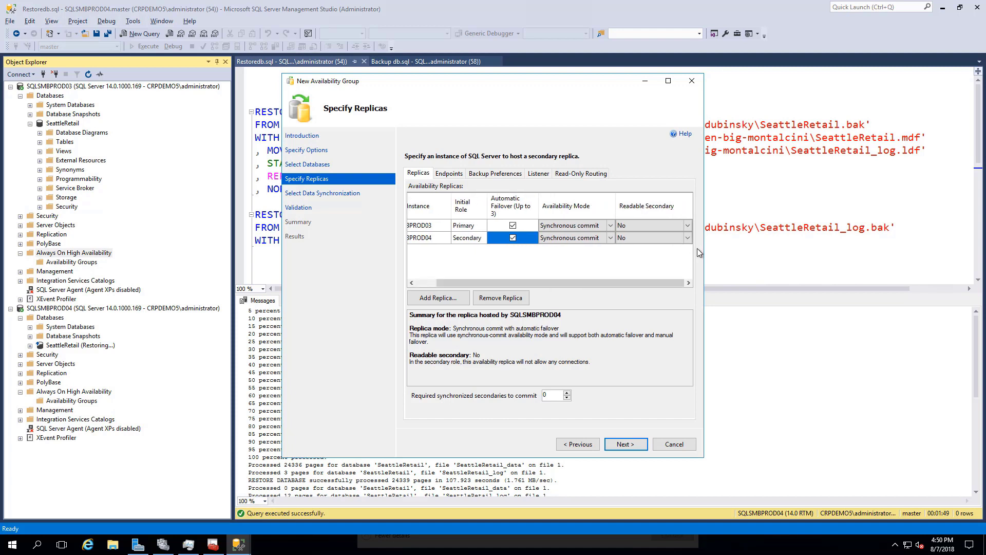
click(690, 225)
click(689, 225)
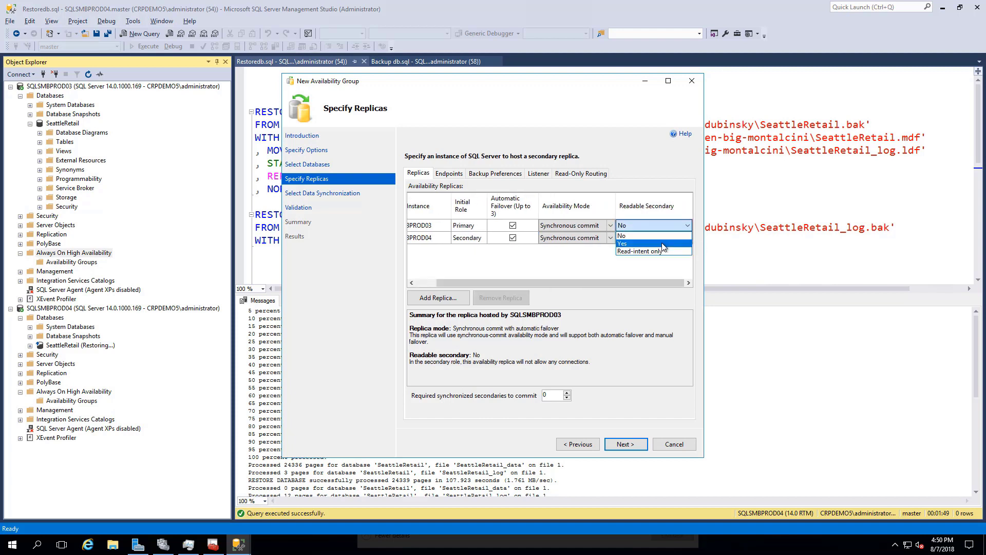
click(666, 243)
click(689, 239)
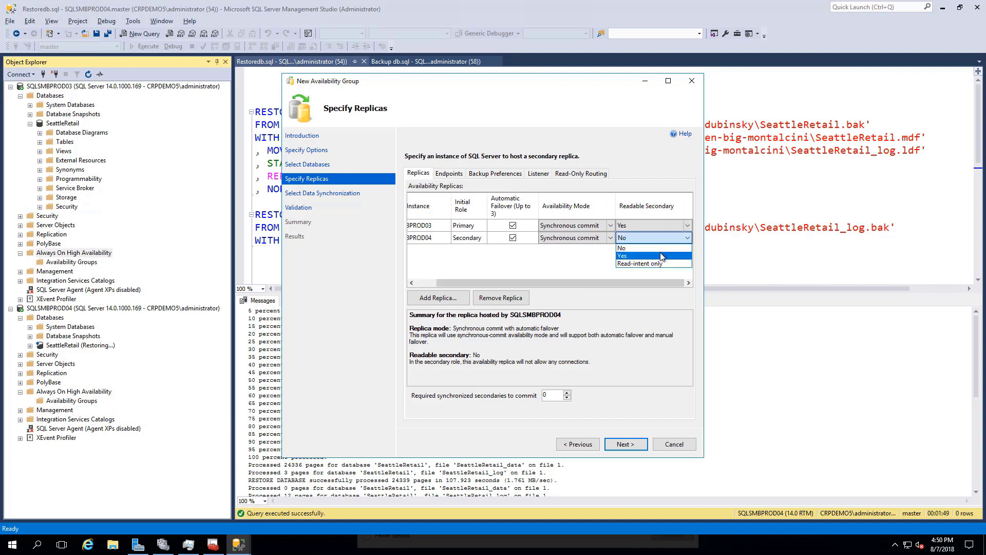
click(663, 260)
Choose Join only as the initial data synchronization, create the SQLSMB-AG availability group, and close the wizard.
click(633, 444)
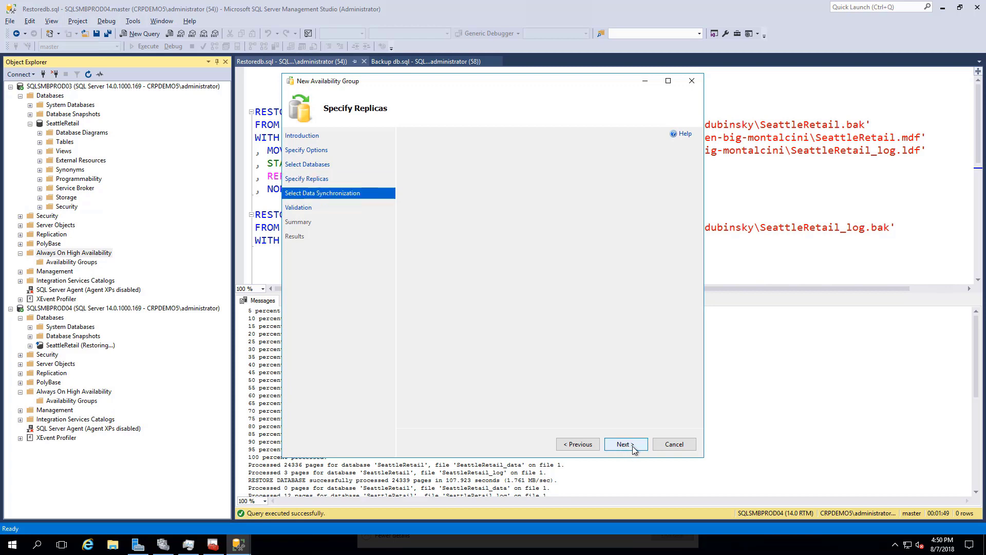
click(409, 318)
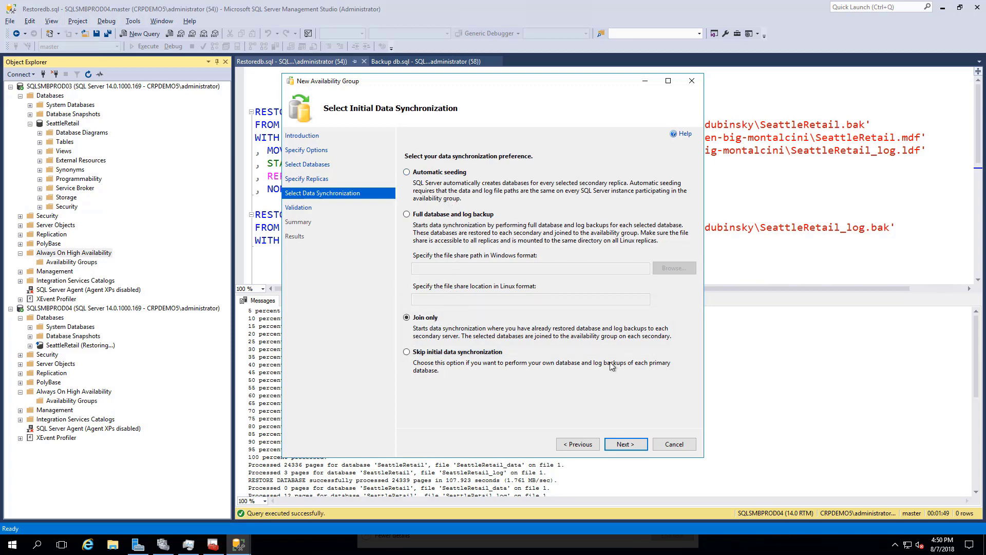
click(630, 444)
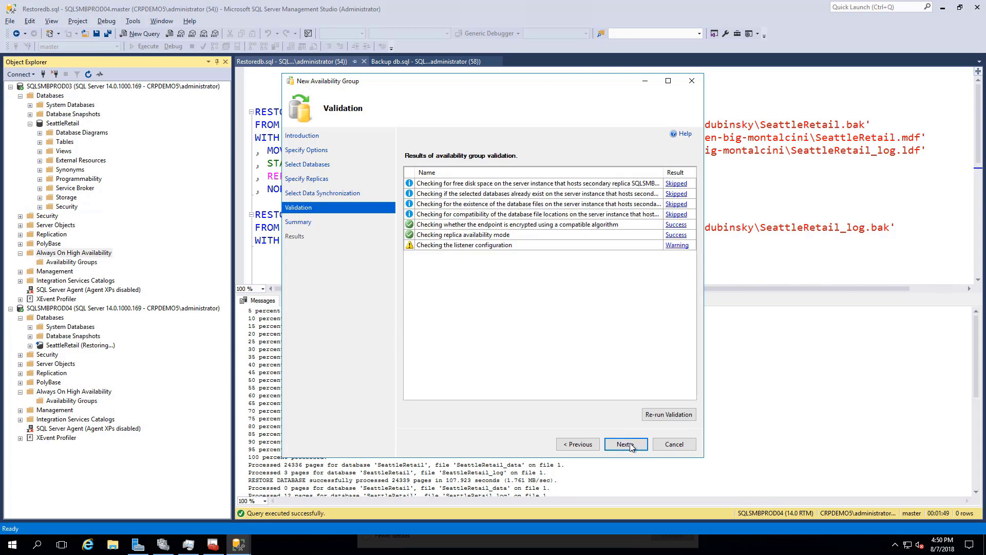
click(629, 445)
click(630, 444)
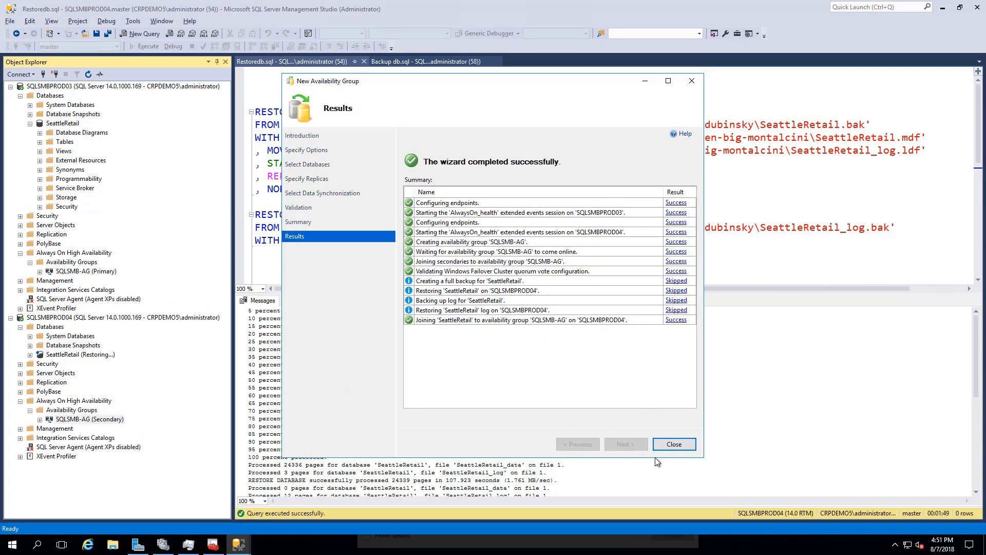
click(674, 445)
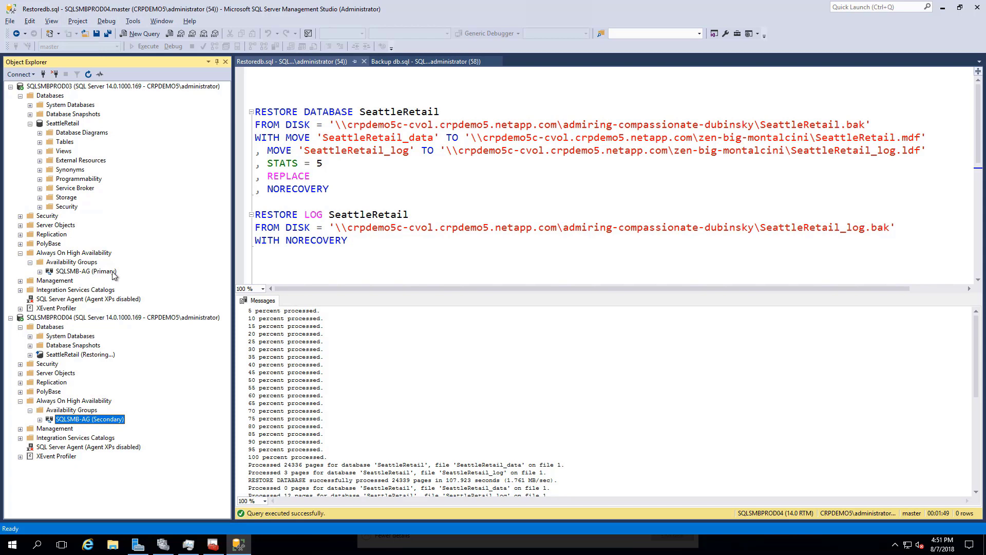
Check the SQLSMB-AG role in Failover Cluster Manager and return to SQL Server Management Studio.
click(163, 544)
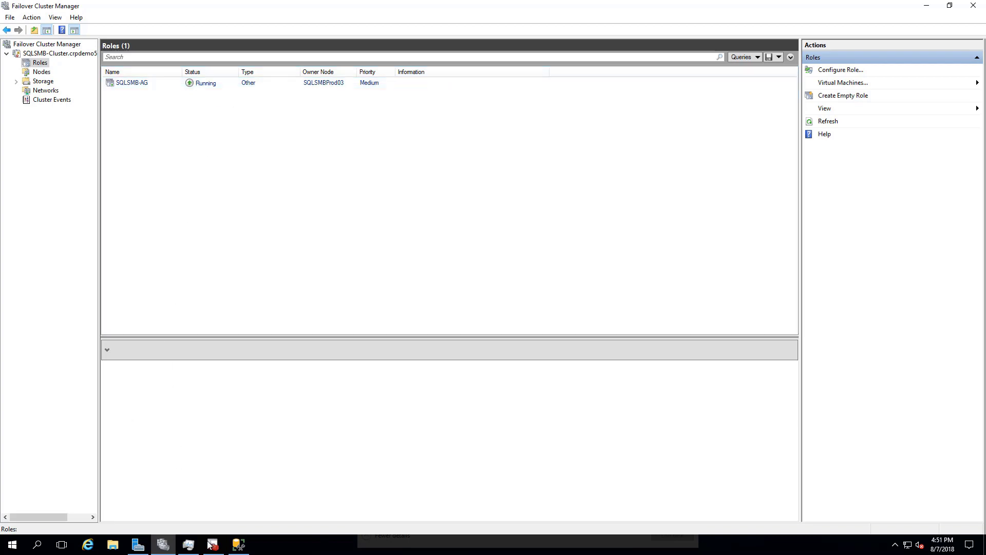
click(239, 544)
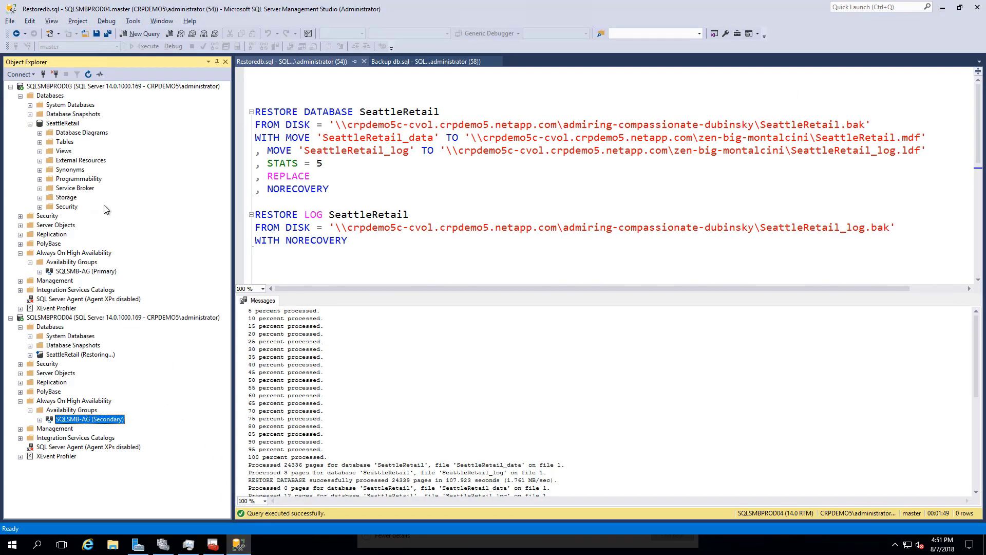
Fail over the SQLSMB-AG availability group from SQLSMBPROD03 to SQLSMBPROD04, connecting to the new primary replica and closing the wizard when done.
right_click(94, 272)
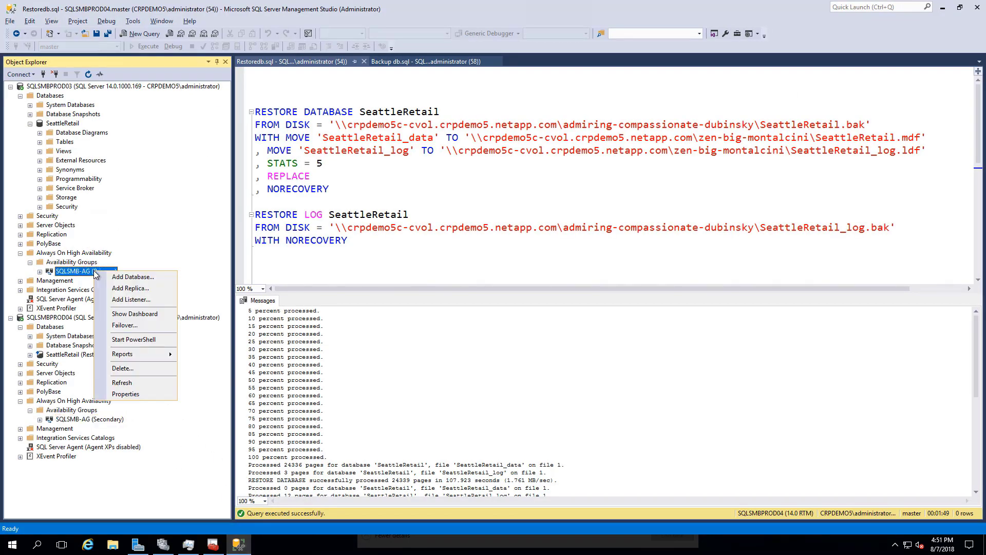
click(101, 326)
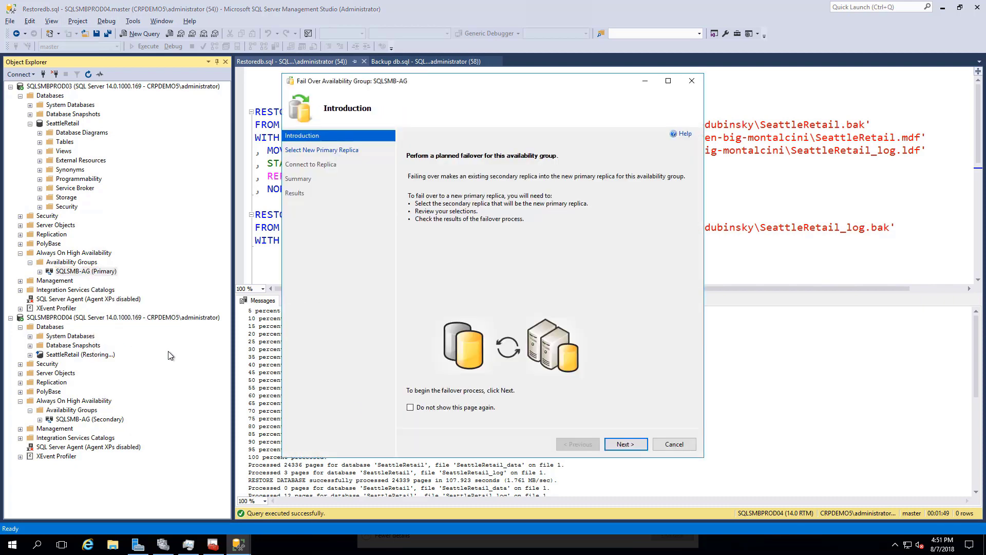
click(624, 447)
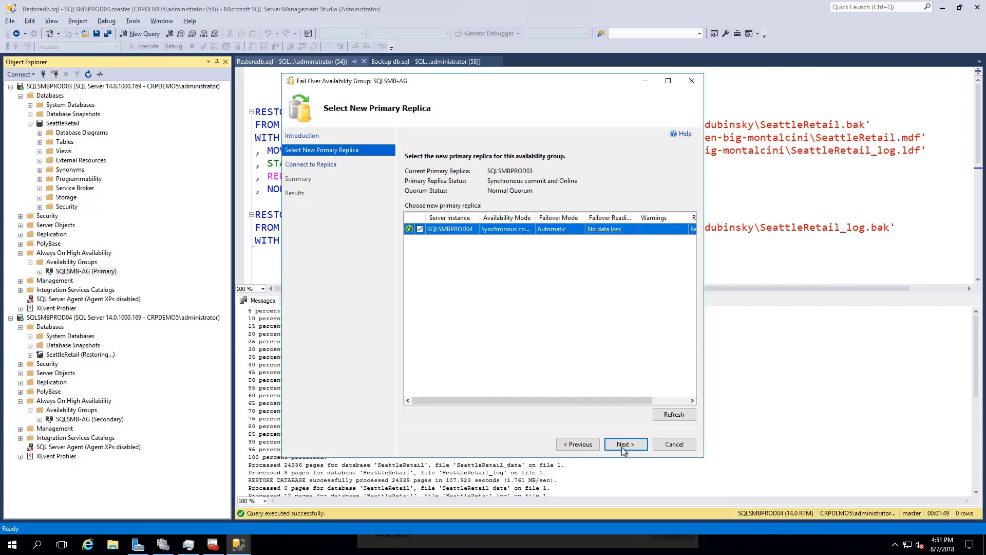
click(624, 445)
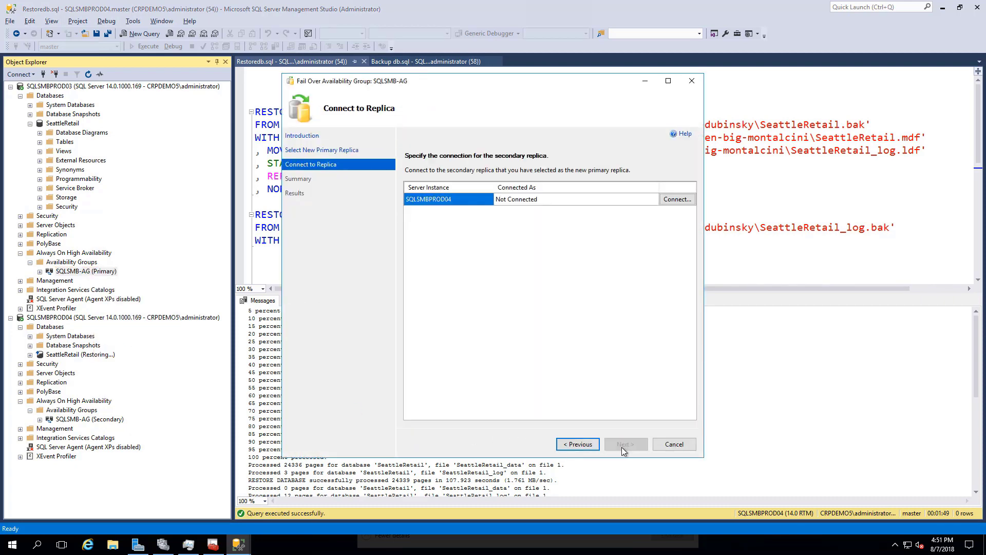
click(678, 199)
click(463, 284)
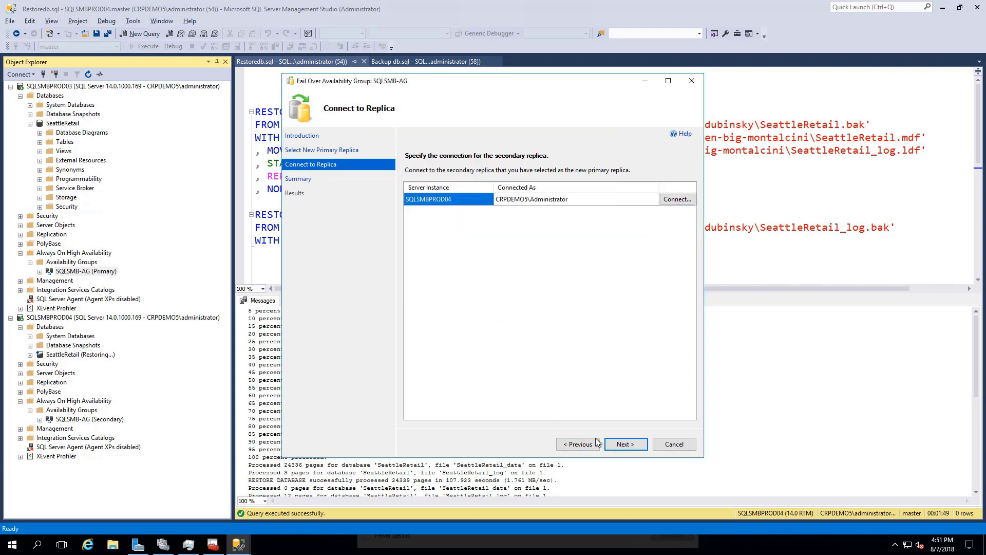
click(626, 444)
click(625, 443)
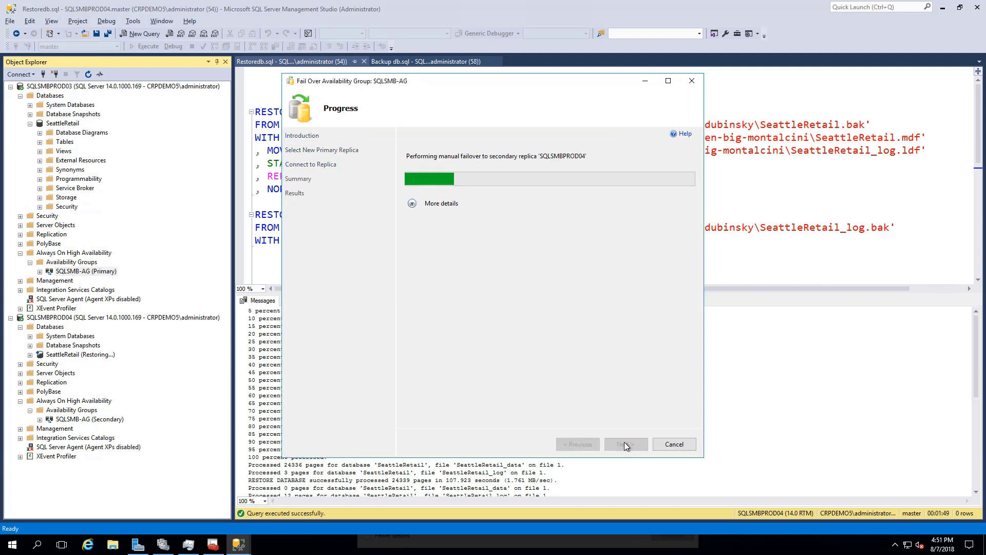
click(412, 204)
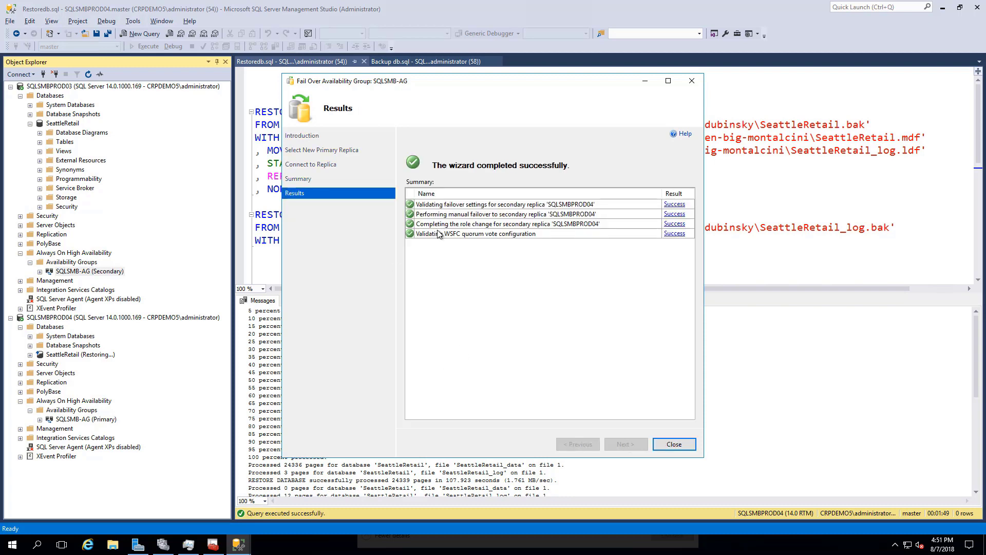
click(679, 447)
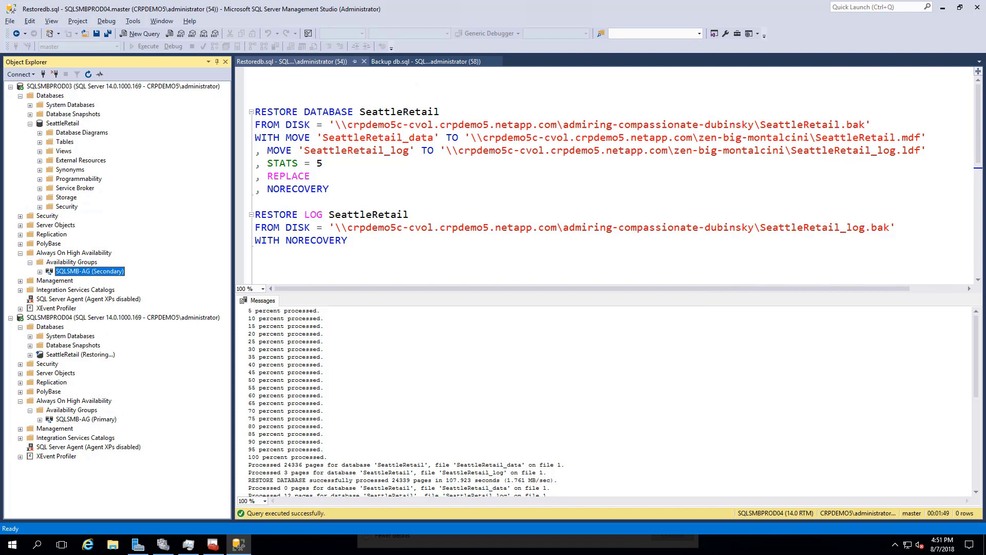
Delete the dbo.ErrorLog table from the SeattleRetail database on SQLSMBPROD04.
click(29, 355)
click(40, 374)
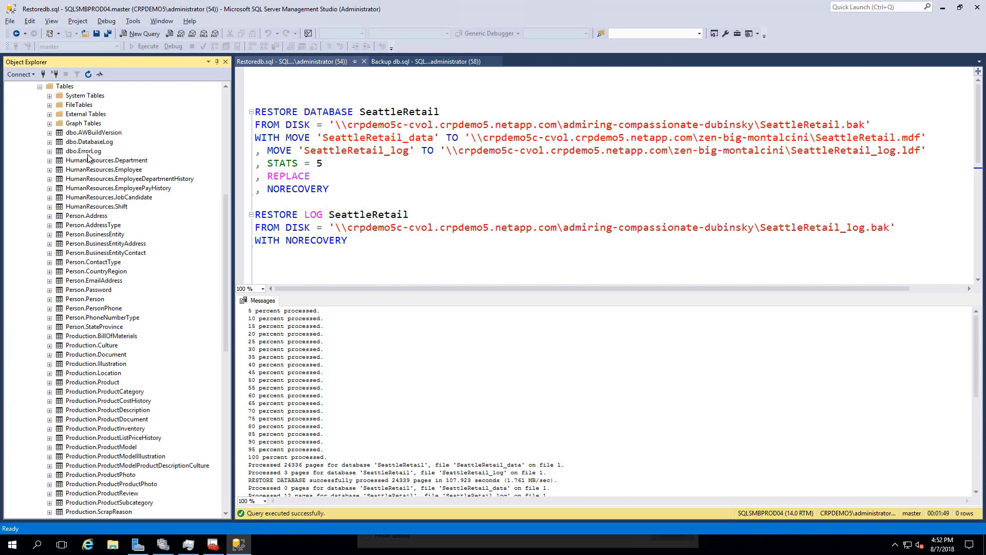
right_click(87, 152)
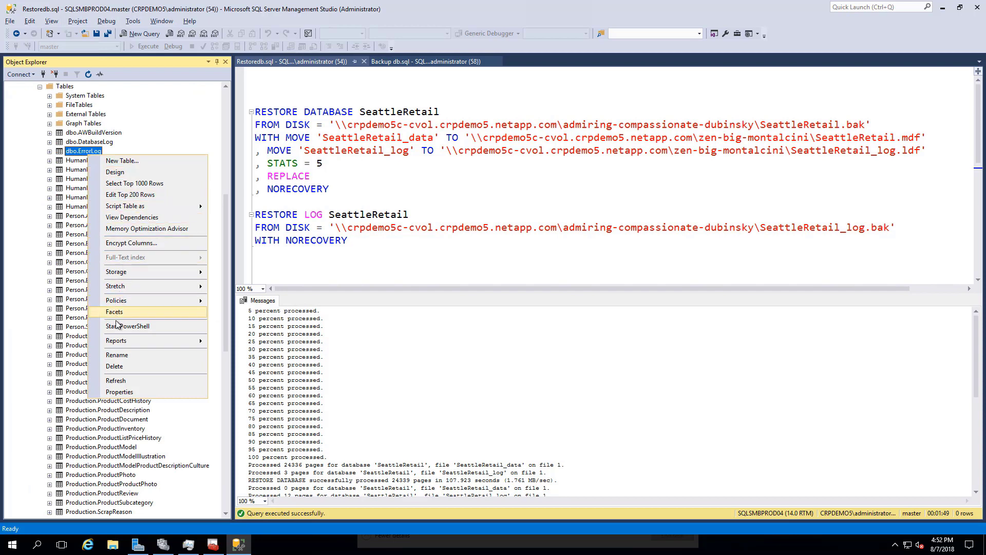
click(115, 366)
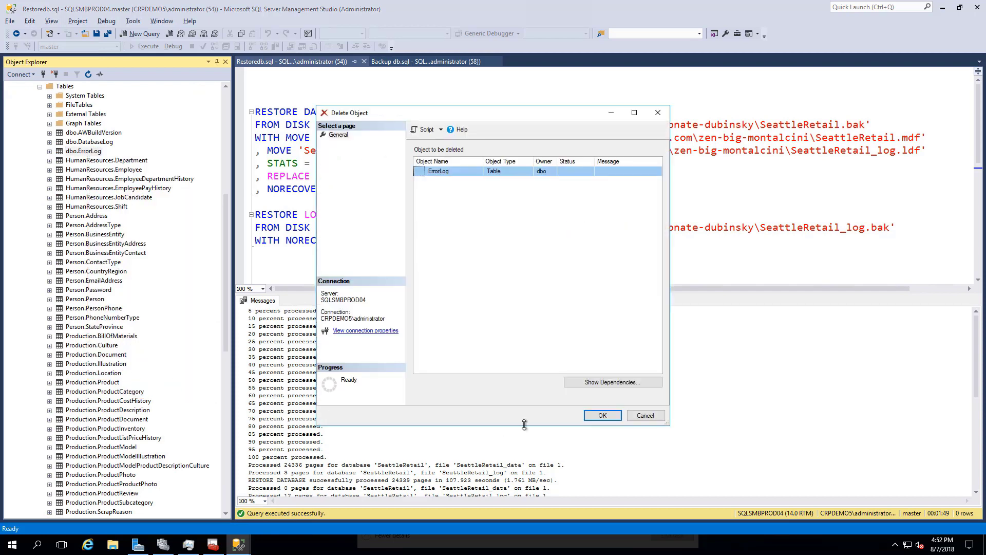
click(597, 414)
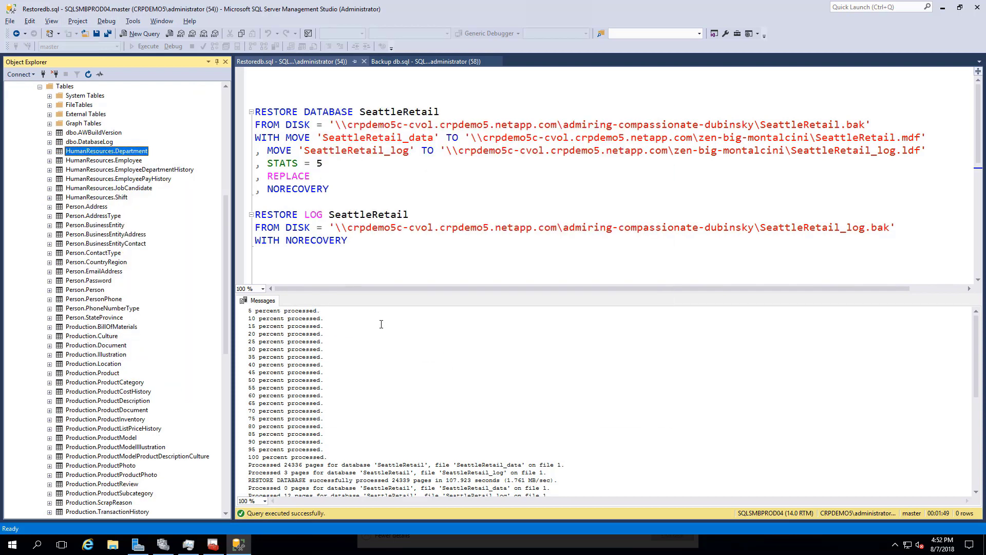
List the tables of the SeattleRetail database on SQLSMBPROD03 to check whether the deletion was replicated.
drag(225, 227, 223, 110)
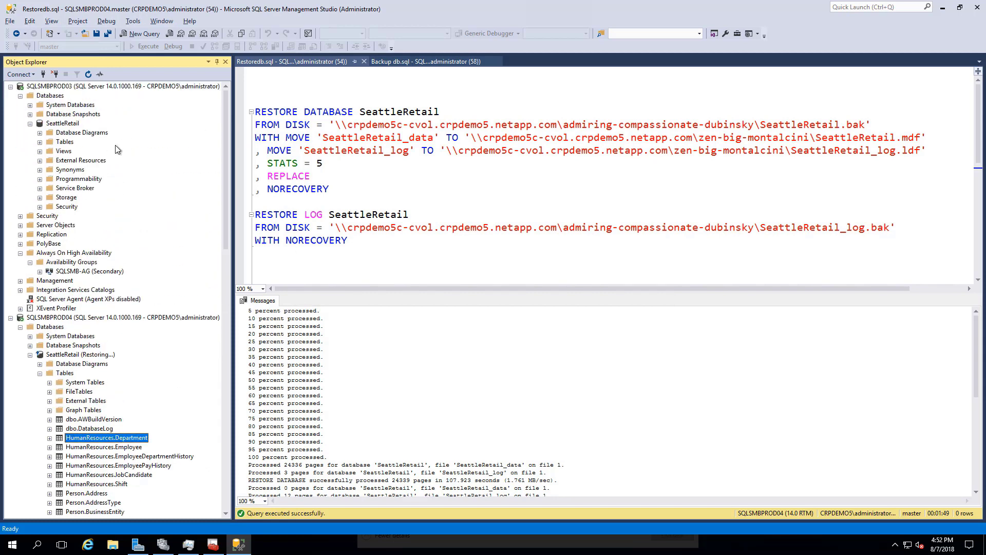
click(41, 142)
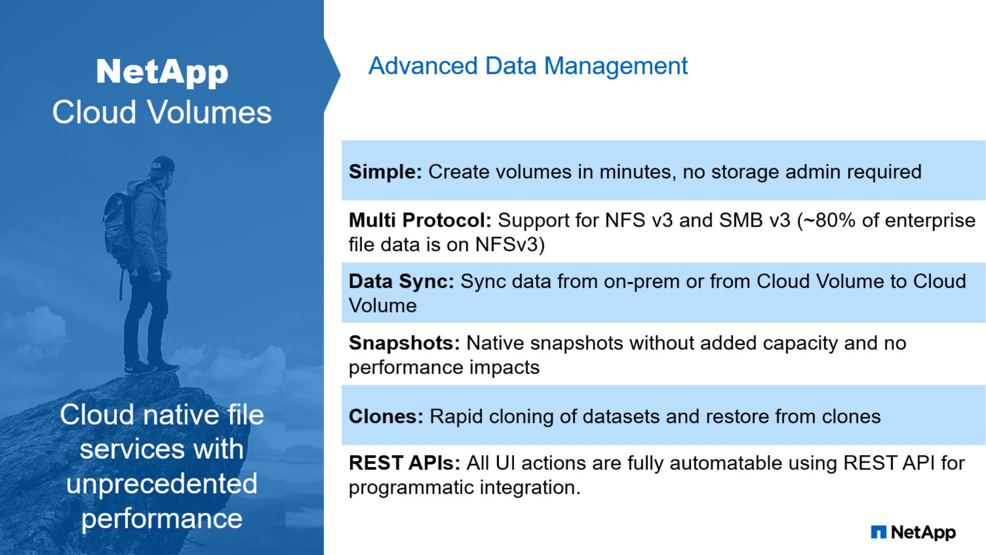
key(Right)
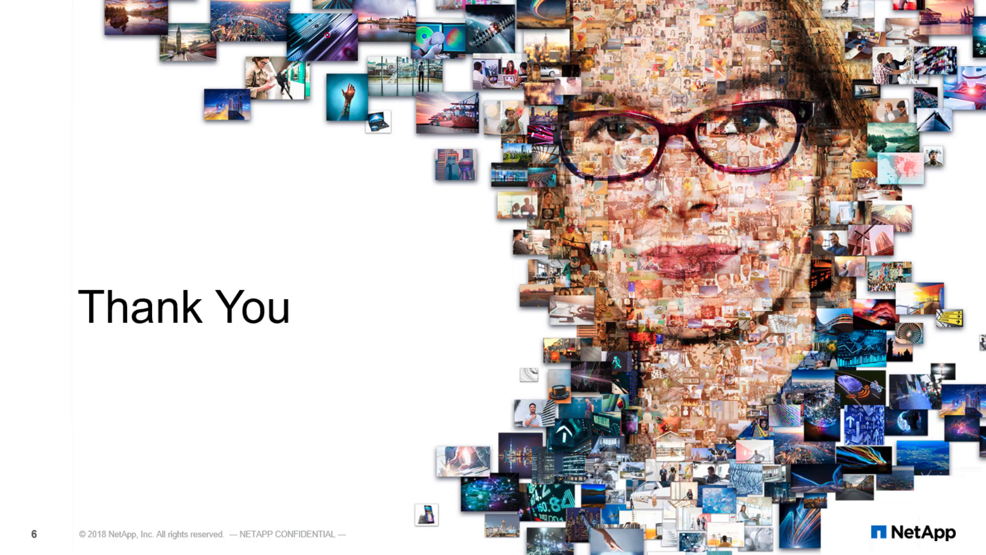